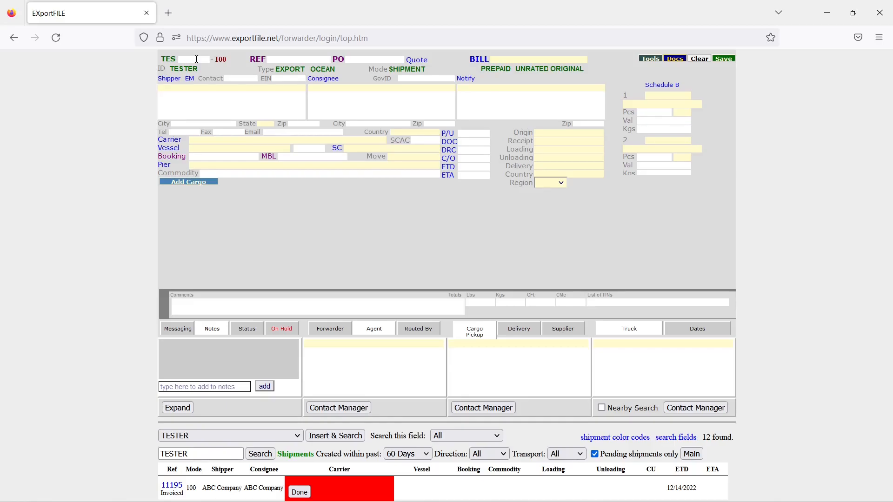
- Retrieve shipment 11186 by its shipment number, and again from a cleared form by its booking number
{"action": "type", "text": "86"}
{"action": "key", "text": "Return"}
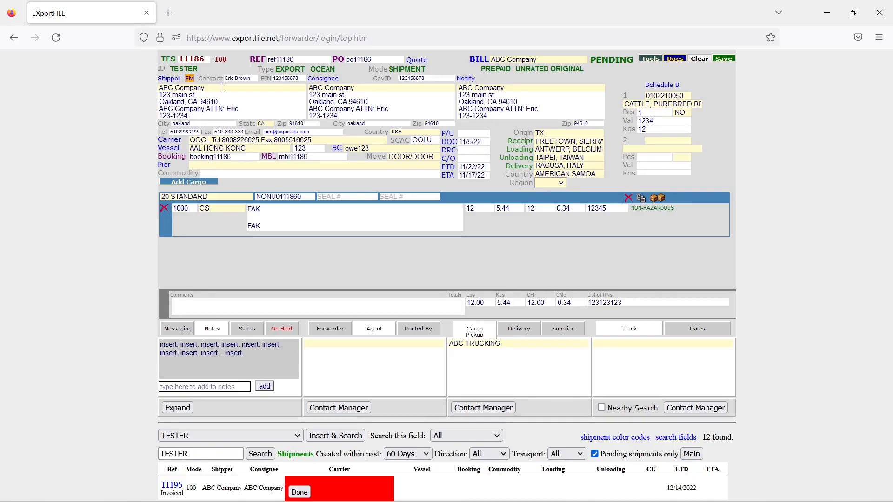
{"action": "left_click", "coordinate": [700, 59]}
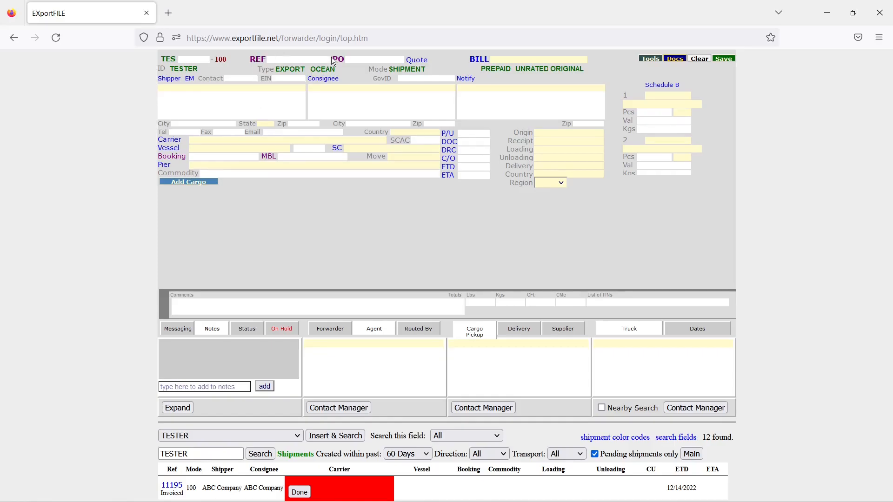
{"action": "left_click", "coordinate": [217, 157]}
{"action": "type", "text": "booking11186"}
{"action": "left_click", "coordinate": [177, 160]}
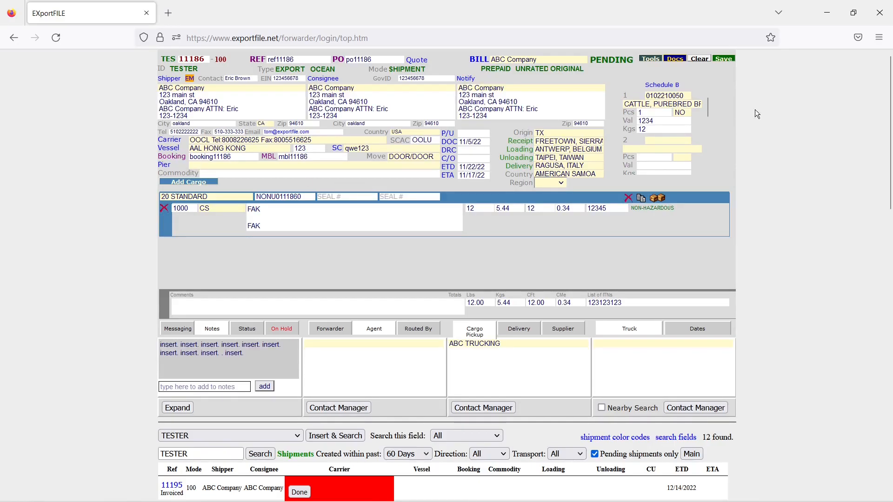
- Clear the form and retrieve shipment 11186 by its master bill of lading (MBL) number
{"action": "left_click", "coordinate": [699, 59]}
{"action": "left_click", "coordinate": [316, 156]}
{"action": "type", "text": "mbl11186"}
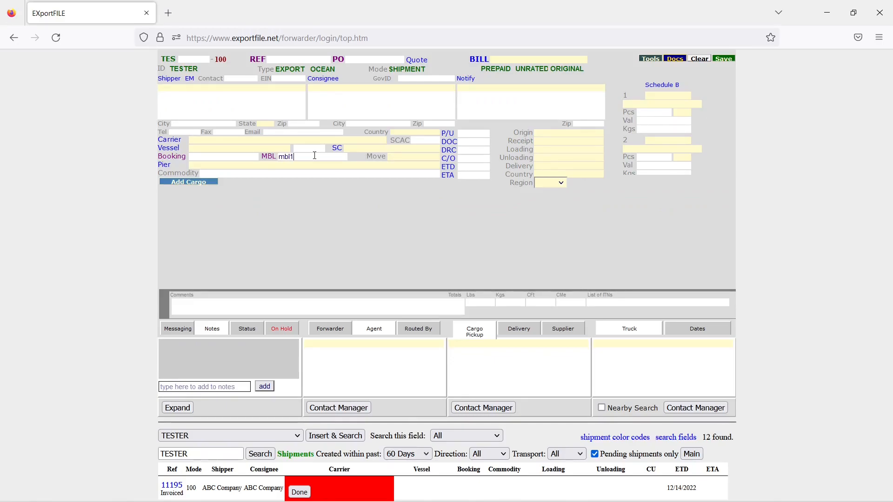
{"action": "left_click", "coordinate": [270, 158]}
- Copy shipment 11186 to a new shipment with its cargo details, without accounting/invoicing or vessel info and dates
{"action": "left_click", "coordinate": [201, 59]}
{"action": "type", "text": "11185"}
{"action": "key", "text": "Return"}
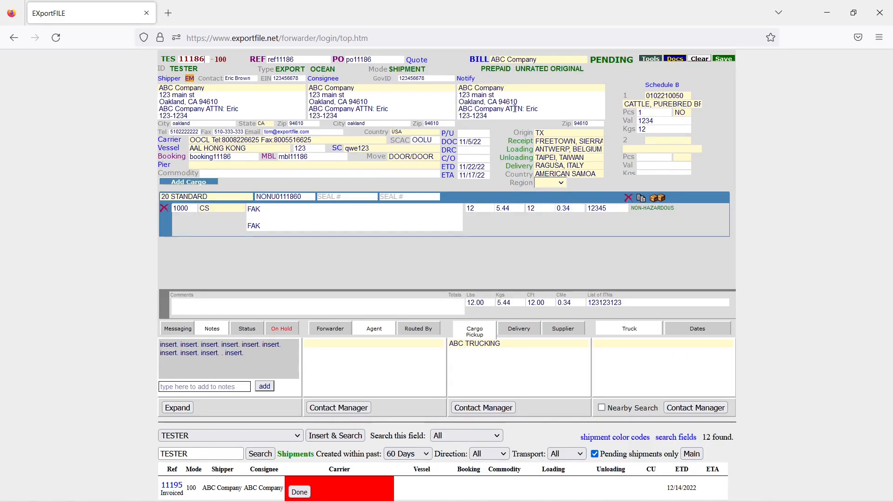
{"action": "left_click", "coordinate": [651, 59]}
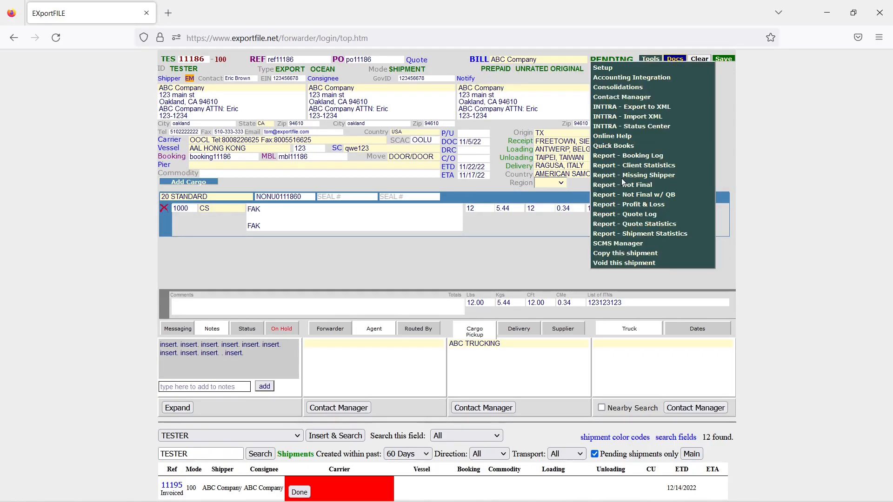
{"action": "left_click", "coordinate": [610, 255]}
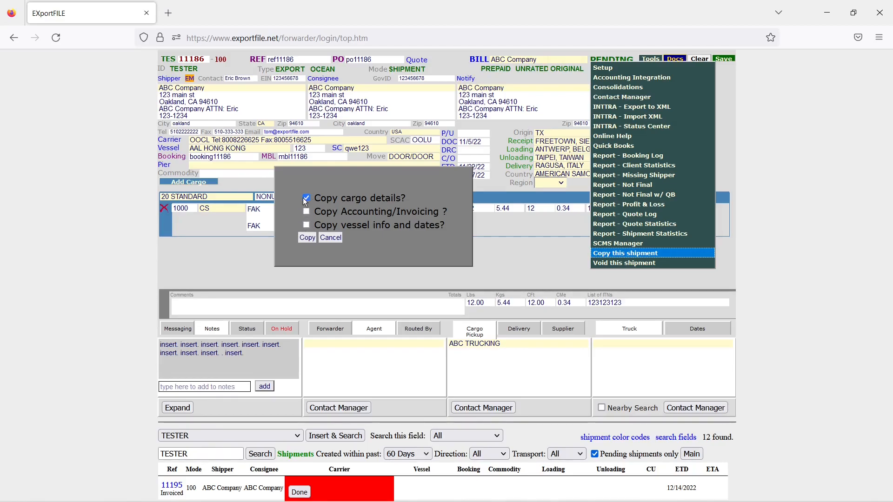
{"action": "left_click", "coordinate": [305, 238]}
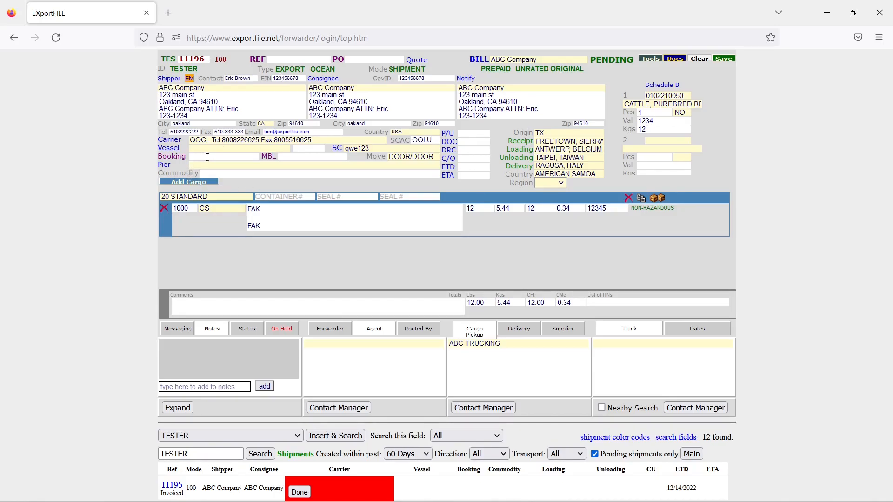
- Set the copied shipment's ETD to 12/15/22 and save the shipment
{"action": "left_click", "coordinate": [449, 168]}
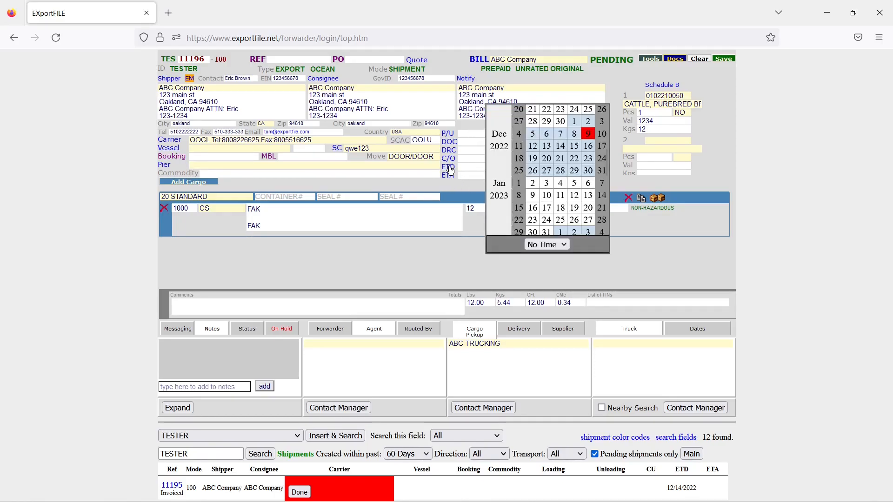
{"action": "left_click", "coordinate": [574, 149]}
{"action": "left_click", "coordinate": [723, 59]}
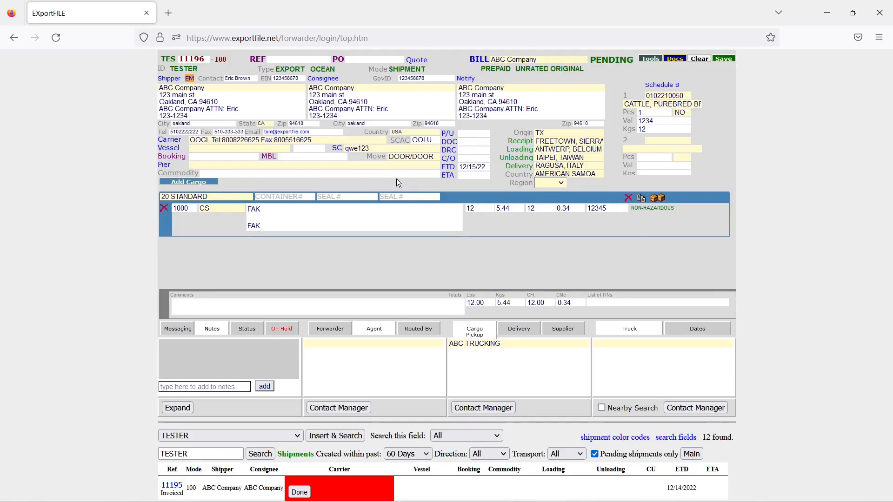
- On a cleared shipment form, set the loading port to Thessaloniki, Greece and the unloading port to Franklin Lakes, NJ
{"action": "left_click", "coordinate": [699, 59]}
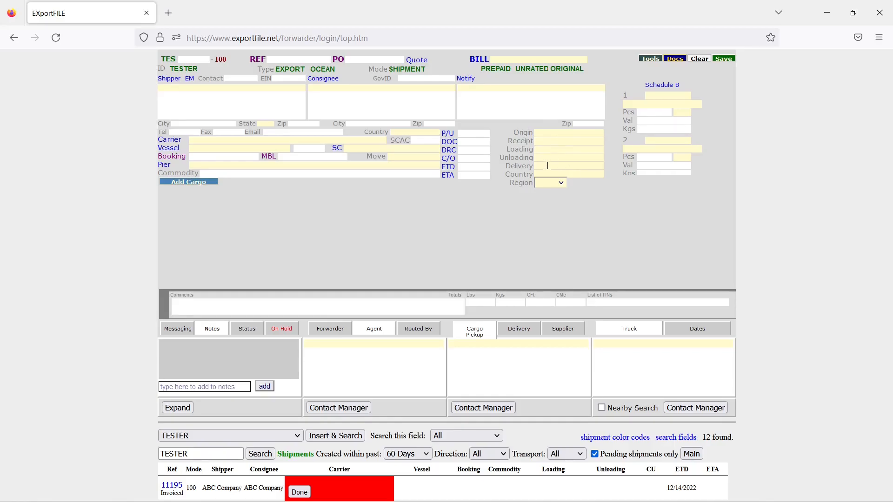
{"action": "type", "text": "t"}
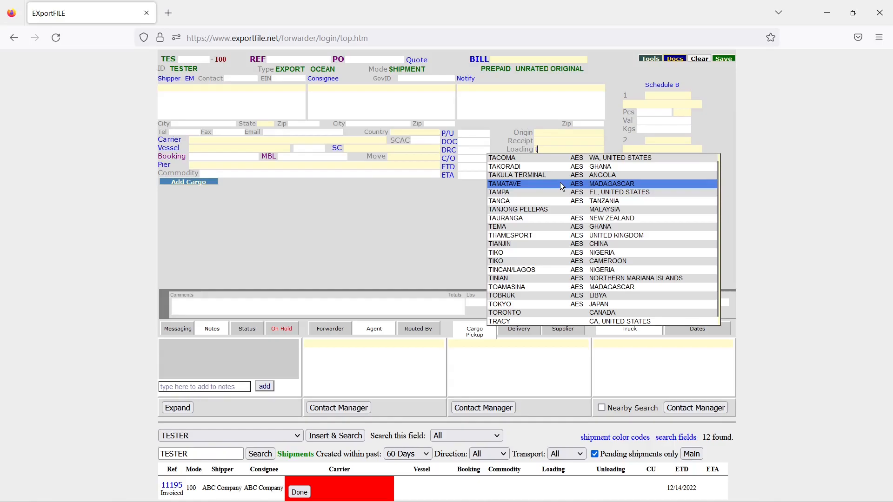
{"action": "type", "text": "h"}
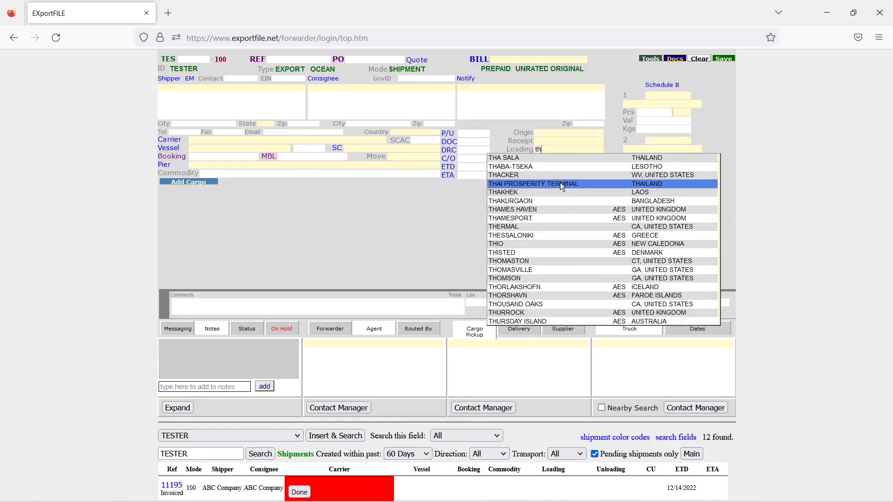
{"action": "type", "text": "e"}
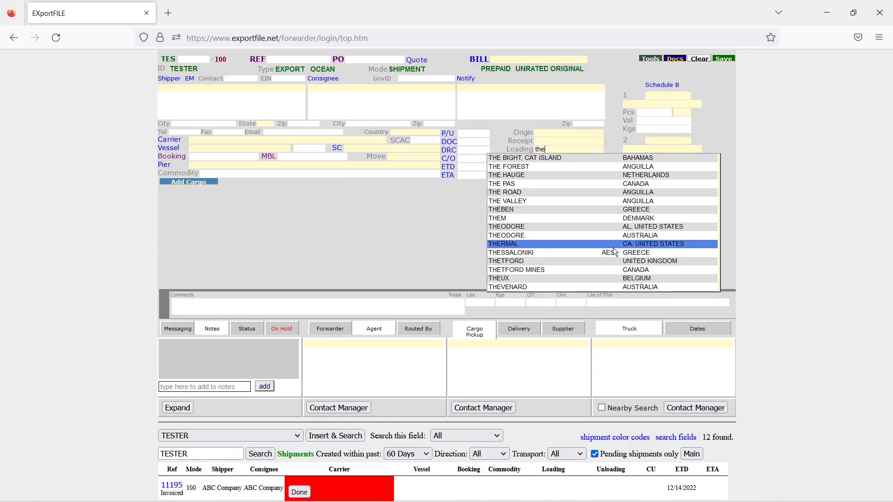
{"action": "left_click", "coordinate": [547, 254]}
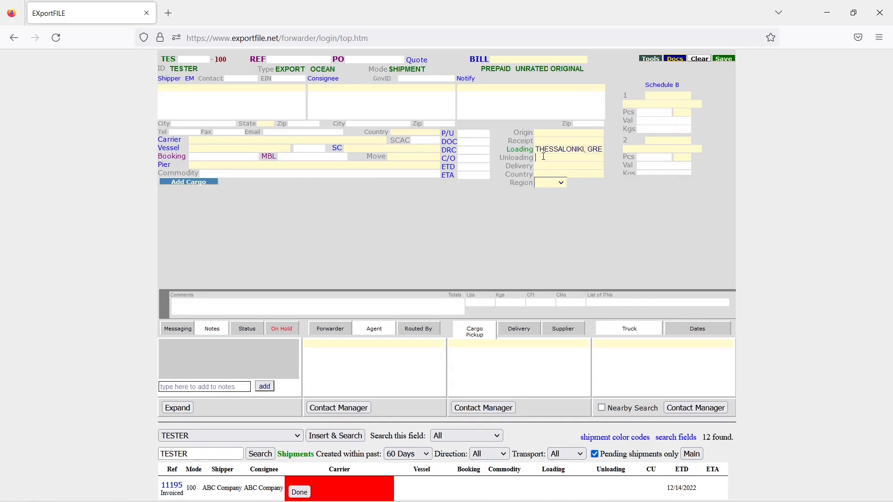
{"action": "type", "text": "fr"}
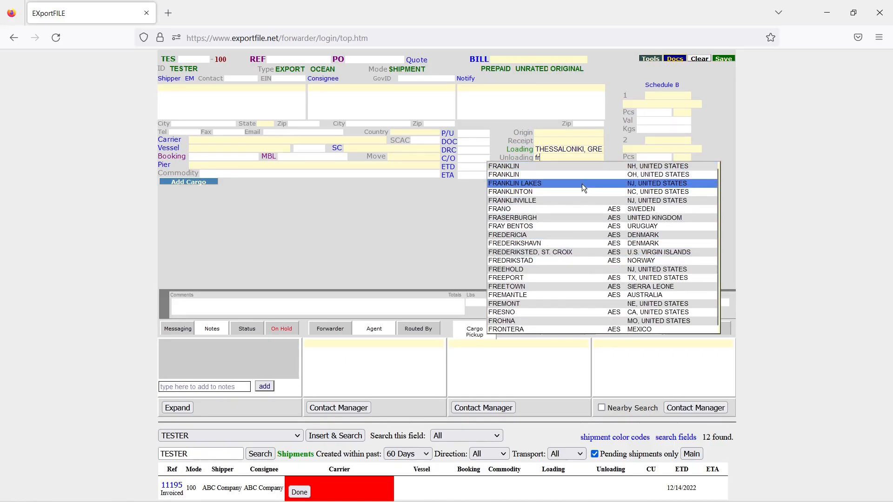
{"action": "left_click", "coordinate": [563, 183]}
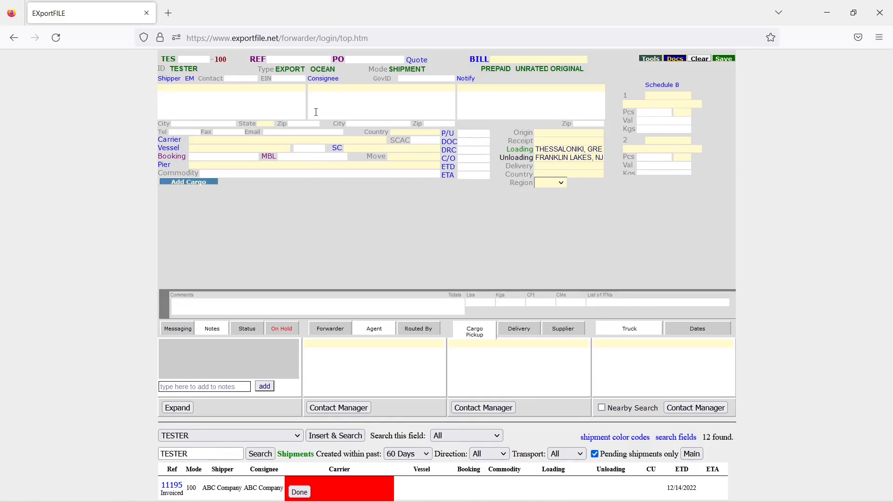
- Set the shipper, consignee, notify party and bill-to party to ABC Company, using the green-highlighted Oakland contact
{"action": "type", "text": "a"}
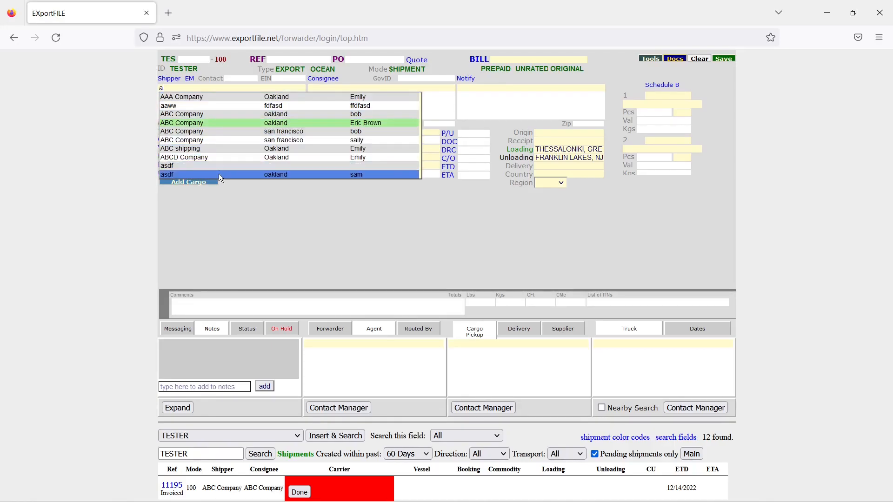
{"action": "left_click", "coordinate": [219, 124]}
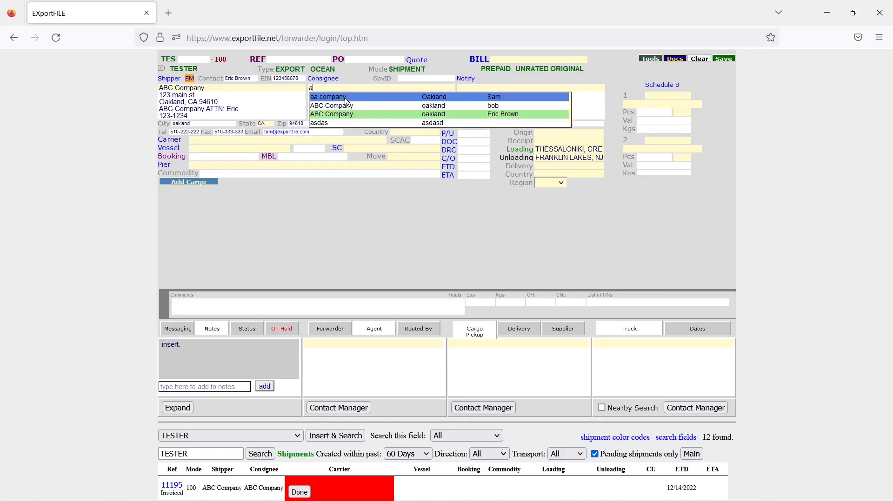
{"action": "left_click", "coordinate": [369, 118]}
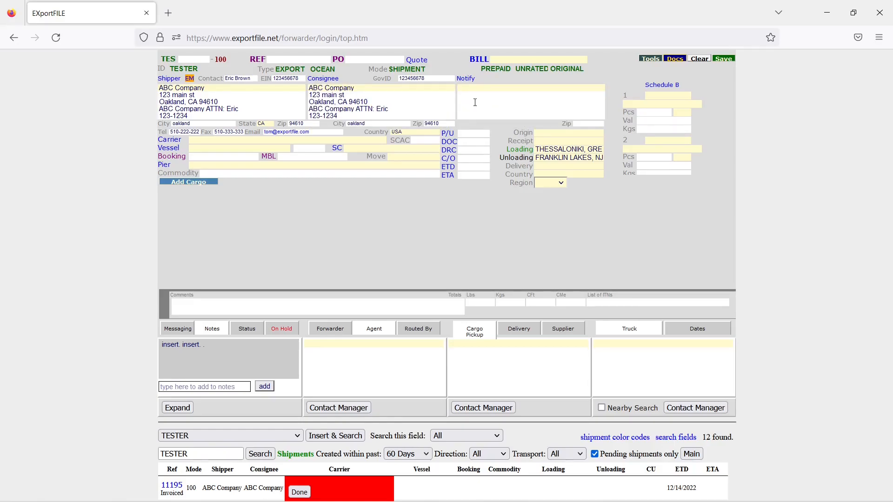
{"action": "type", "text": "a"}
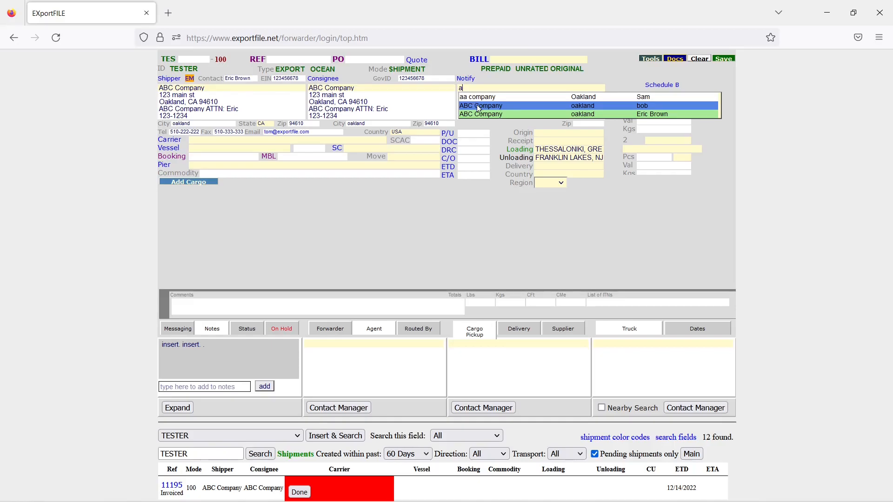
{"action": "left_click", "coordinate": [481, 112]}
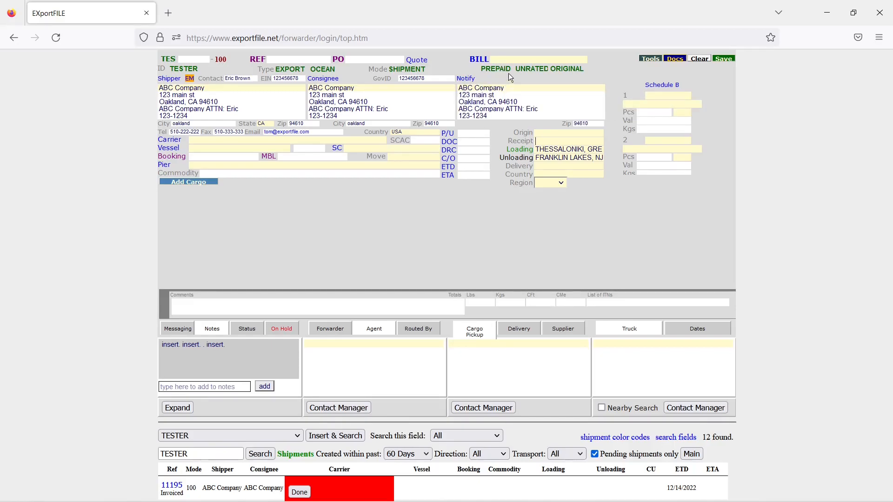
{"action": "type", "text": "a"}
{"action": "left_click", "coordinate": [481, 85]}
- Look through the forwarder, agent, routed-by and delivery contact sections of the shipment
{"action": "left_click", "coordinate": [328, 333]}
{"action": "left_click", "coordinate": [381, 334]}
{"action": "left_click", "coordinate": [414, 333]}
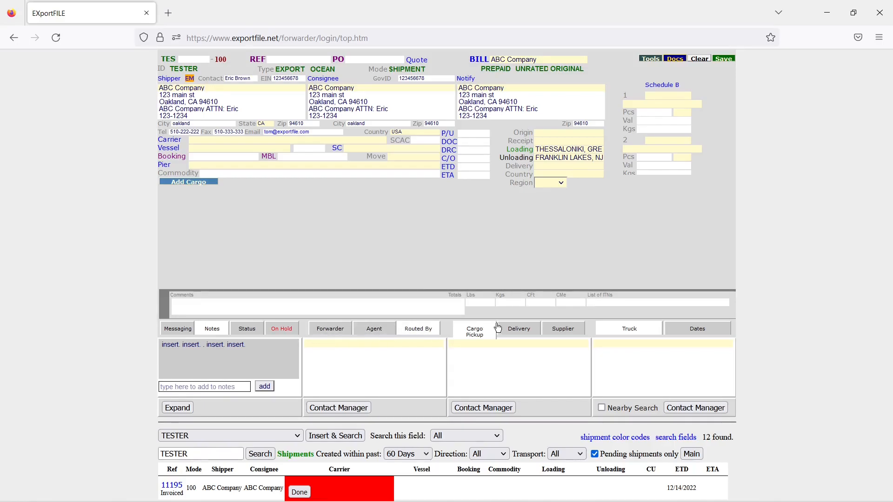
{"action": "left_click", "coordinate": [519, 331]}
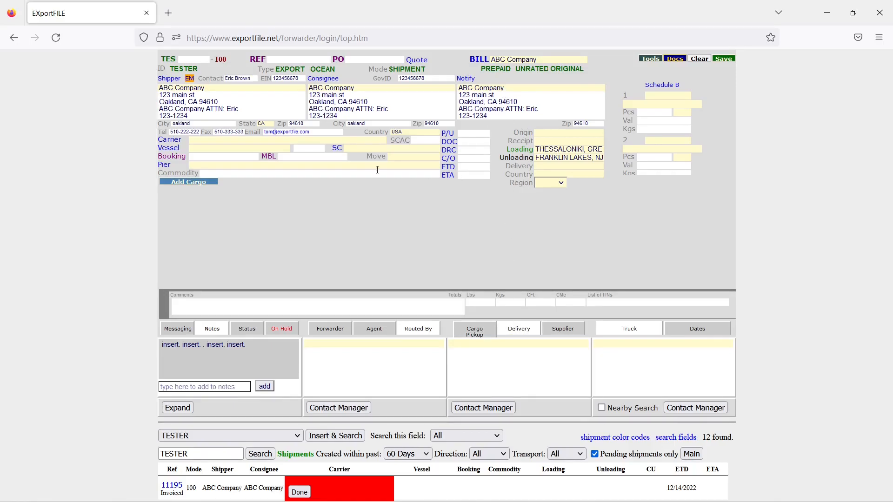
- Look up the ABC Company record in the company contact manager and close it without changes
{"action": "left_click", "coordinate": [467, 83]}
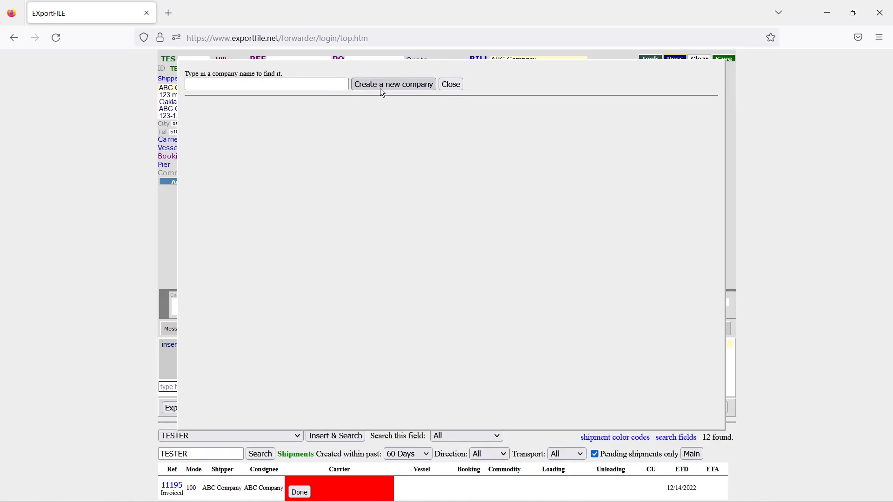
{"action": "left_click", "coordinate": [295, 86]}
{"action": "type", "text": "a"}
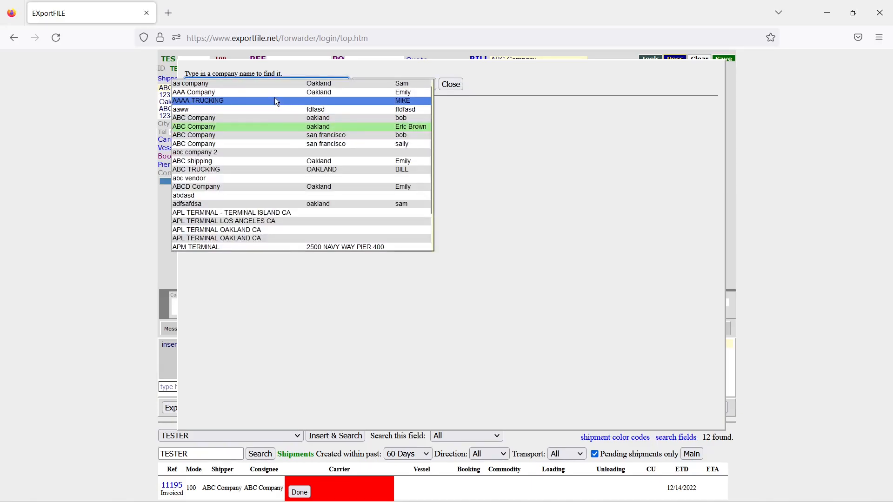
{"action": "left_click", "coordinate": [232, 125]}
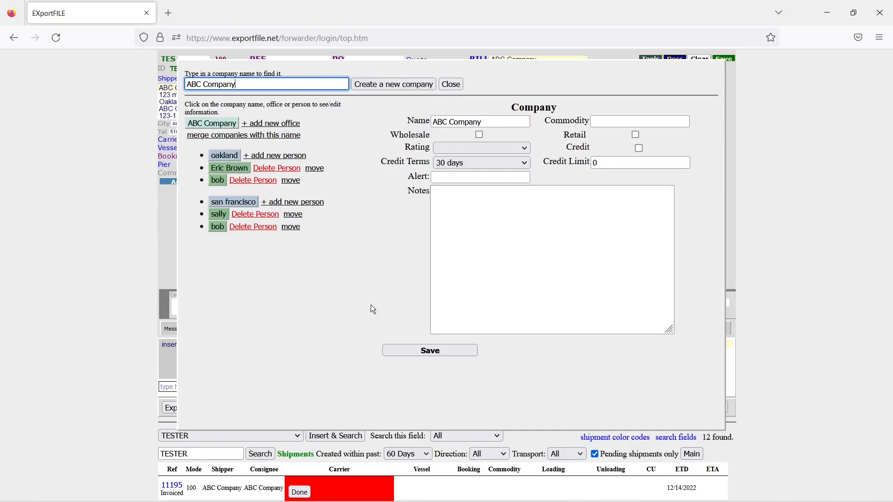
{"action": "left_click", "coordinate": [452, 85]}
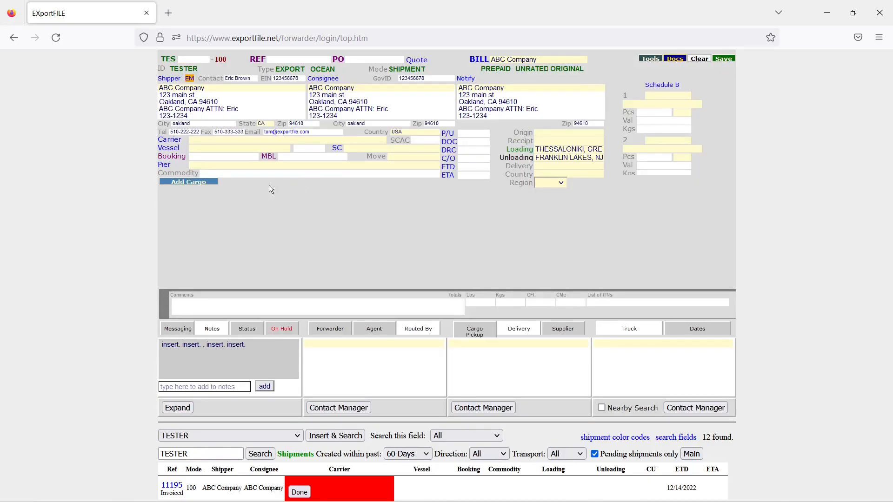
- Set the carrier to AMERICAN AIRLINES and the vessel to RAINBOW FAIRY
{"action": "left_click", "coordinate": [209, 141]}
{"action": "type", "text": "a"}
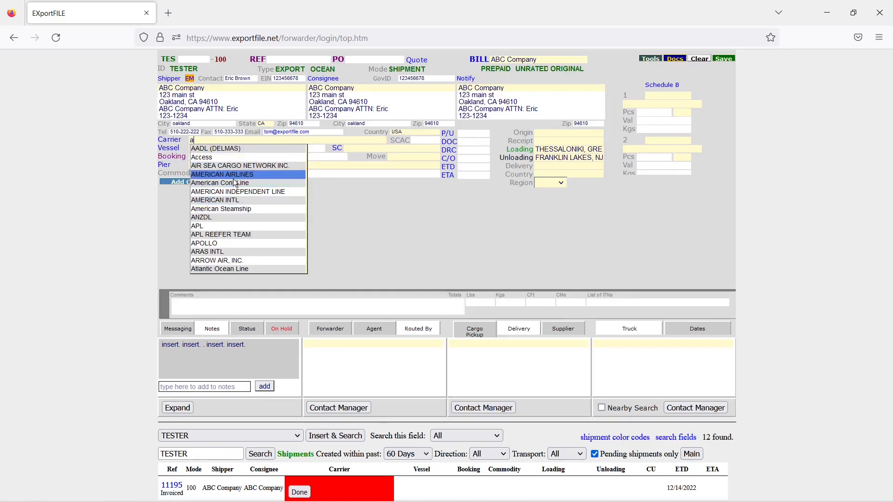
{"action": "left_click", "coordinate": [233, 175]}
{"action": "type", "text": "r"}
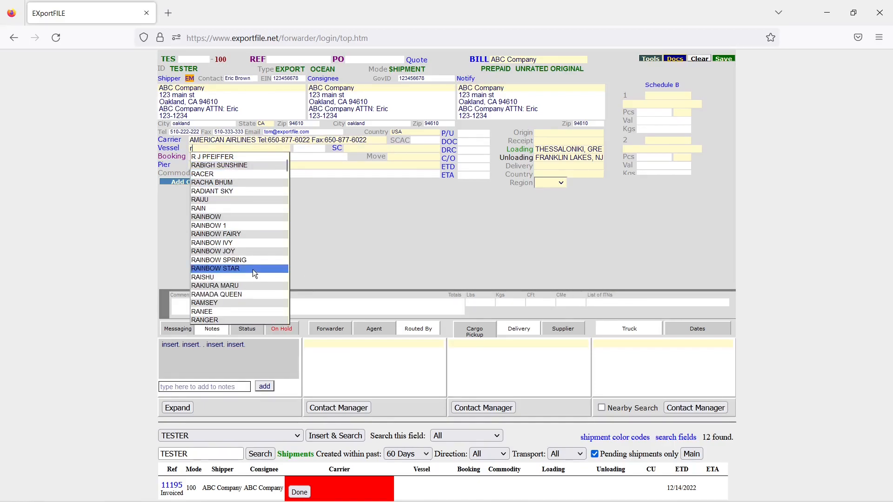
{"action": "left_click", "coordinate": [247, 235]}
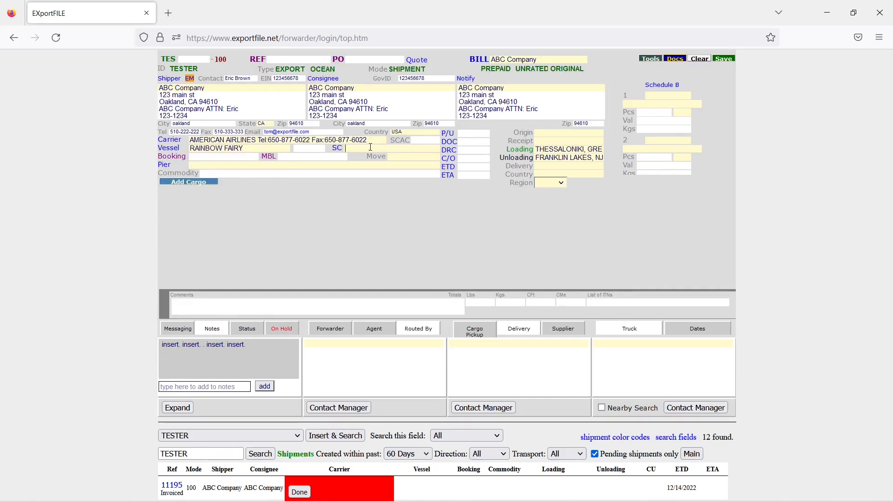
- Set the service contract to asdasd, and view the service contract editor without changing anything
{"action": "type", "text": "a"}
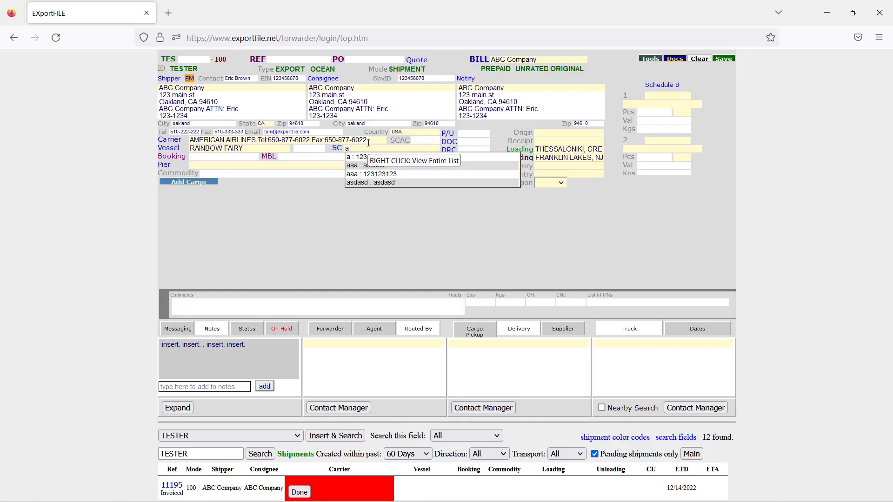
{"action": "left_click", "coordinate": [384, 163]}
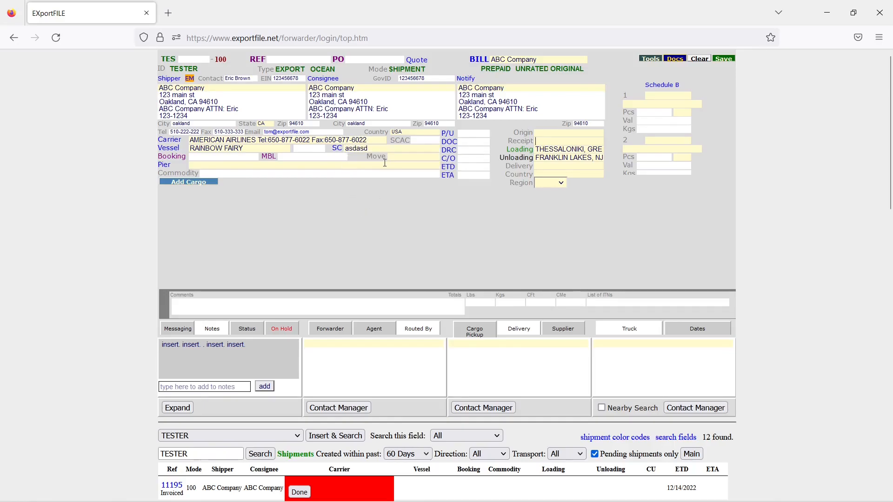
{"action": "left_click", "coordinate": [338, 154]}
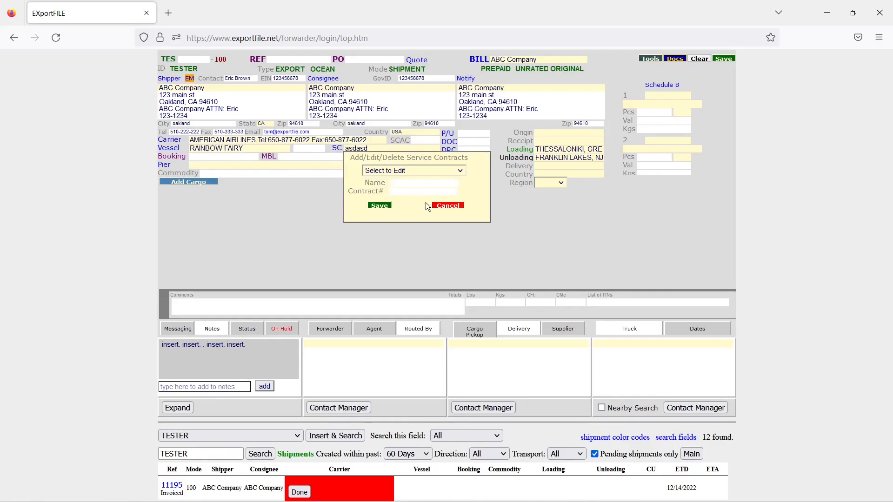
{"action": "left_click", "coordinate": [445, 206]}
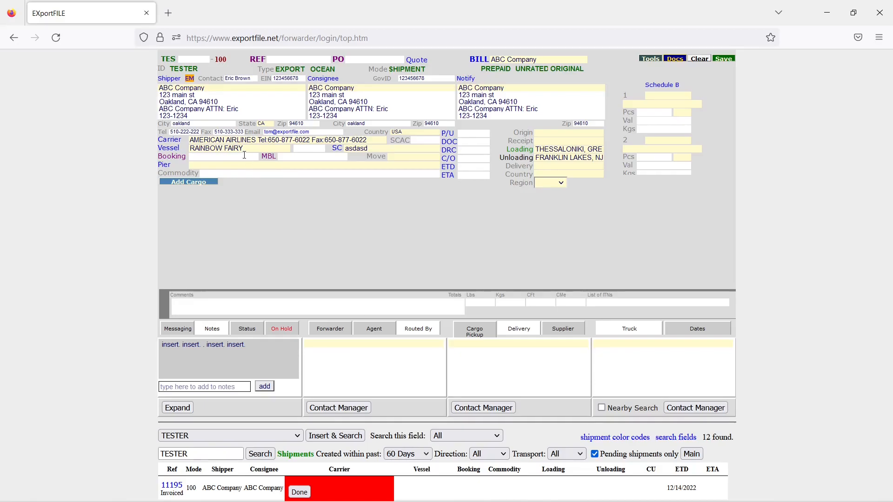
- Set the shipment's move type to DOOR/DOOR and look through the pier suggestions starting with "a"
{"action": "type", "text": "door"}
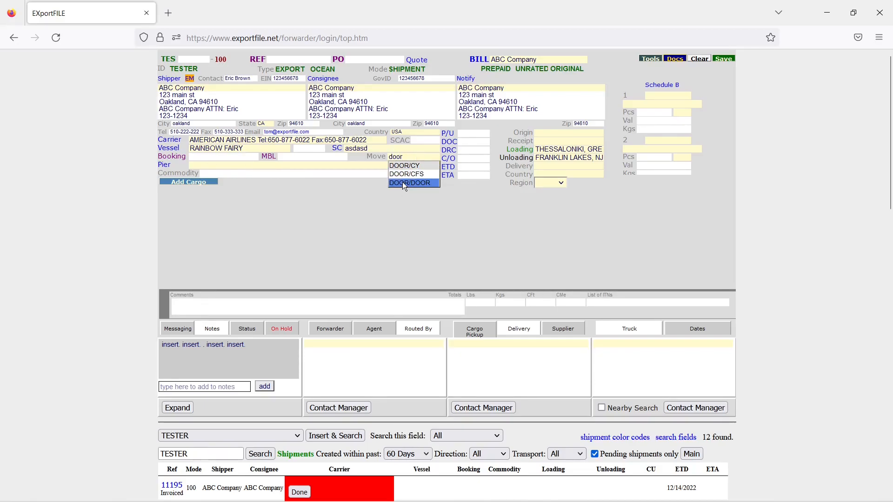
{"action": "left_click", "coordinate": [403, 183]}
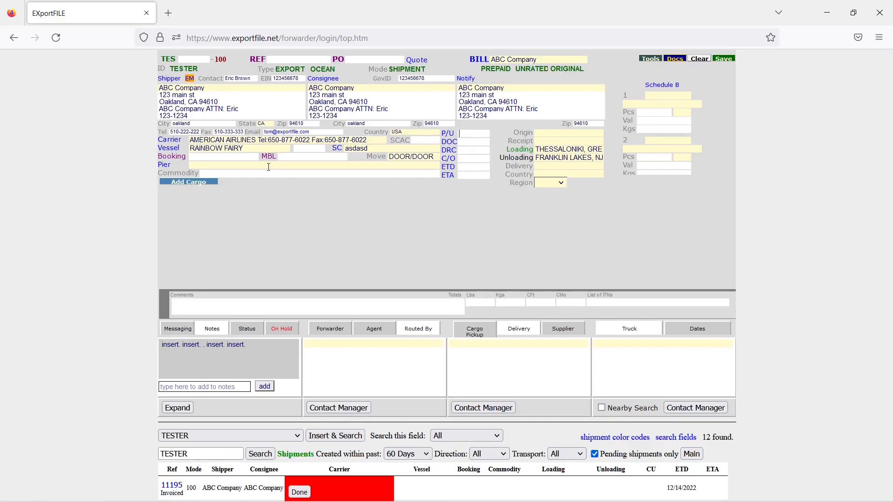
{"action": "type", "text": "a"}
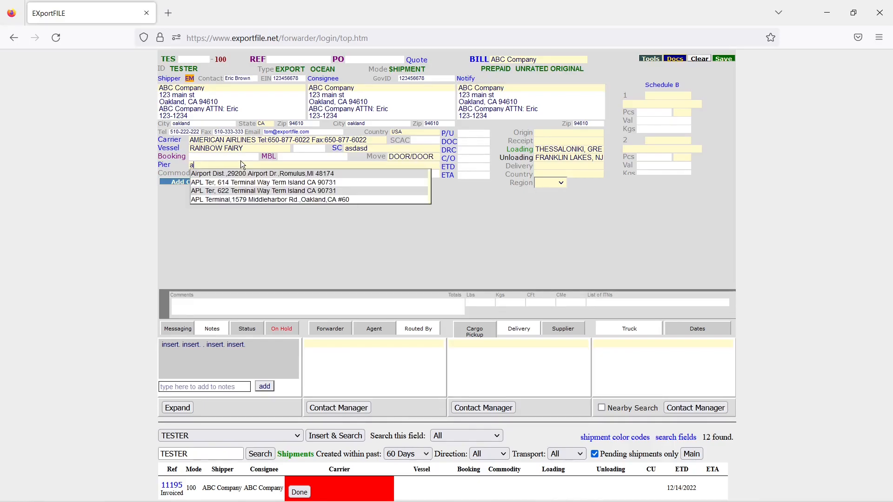
{"action": "left_click", "coordinate": [244, 190]}
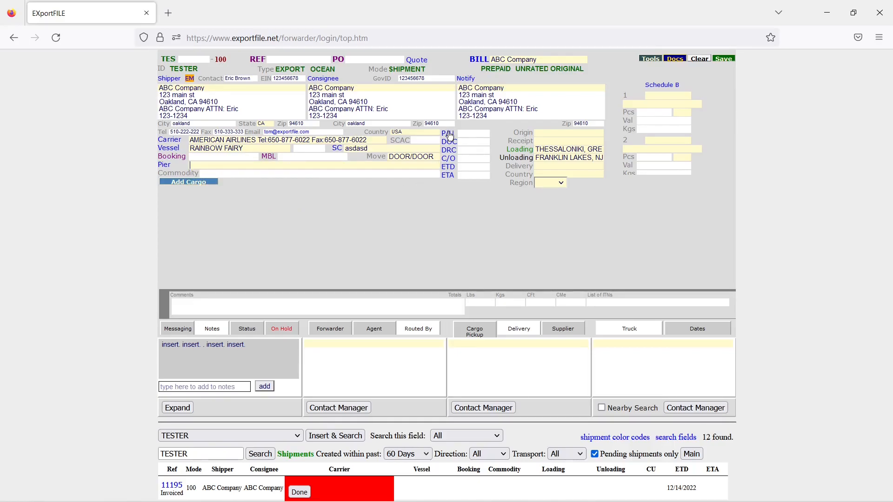
- Set the ETD to 12/16/22 and save the shipment
{"action": "left_click", "coordinate": [450, 146]}
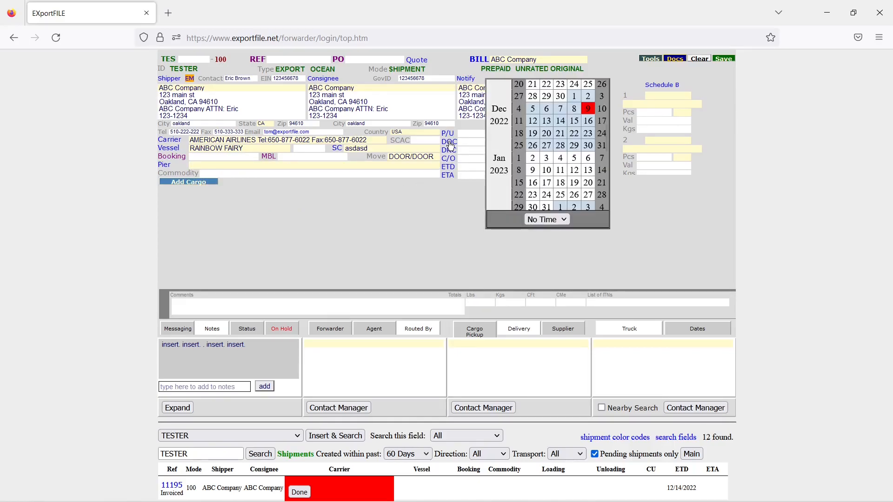
{"action": "left_click", "coordinate": [449, 167]}
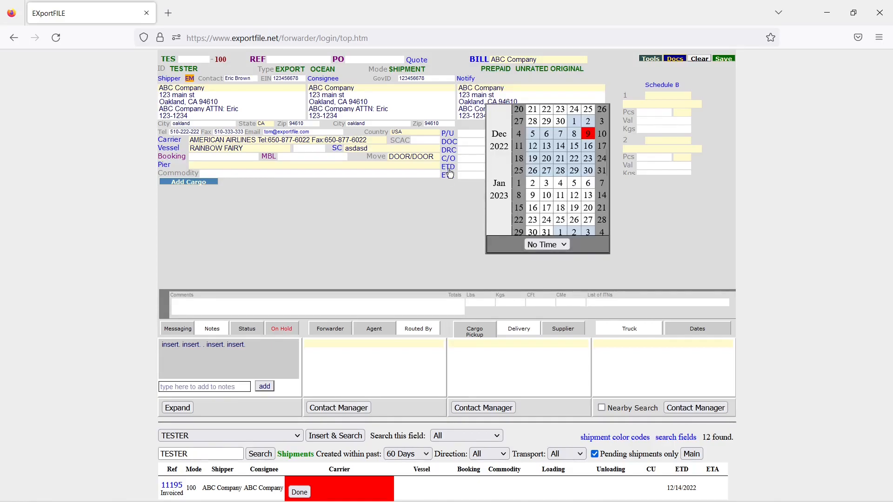
{"action": "left_click", "coordinate": [589, 146]}
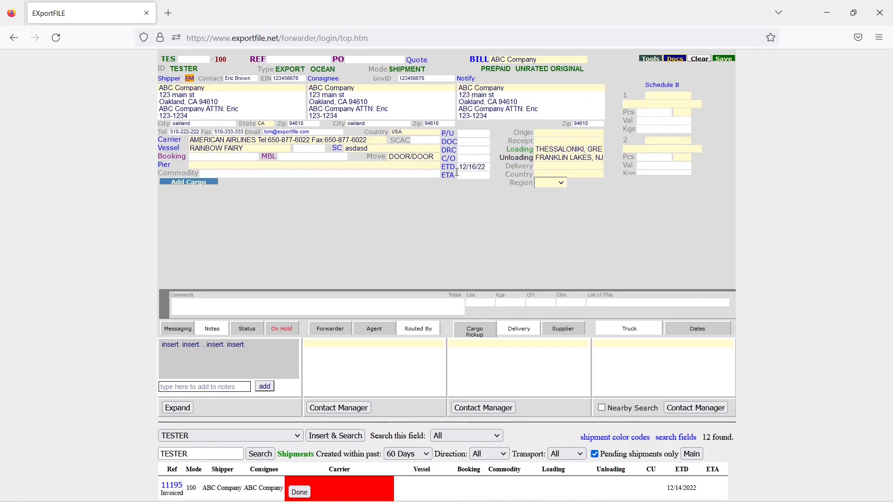
{"action": "left_click", "coordinate": [723, 59]}
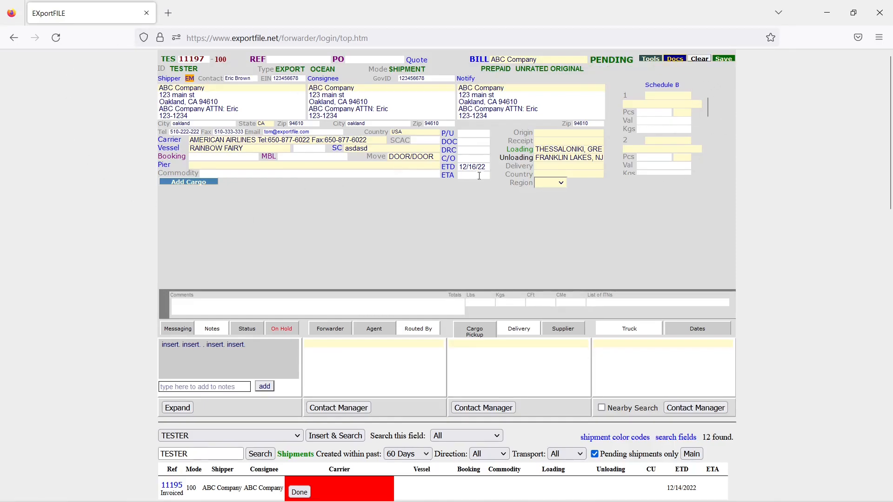
- Set the shipment's REF to 765765, fill in the purchase order number, and save the shipment
{"action": "left_click", "coordinate": [288, 59]}
{"action": "type", "text": "765765"}
{"action": "type", "text": "254325432"}
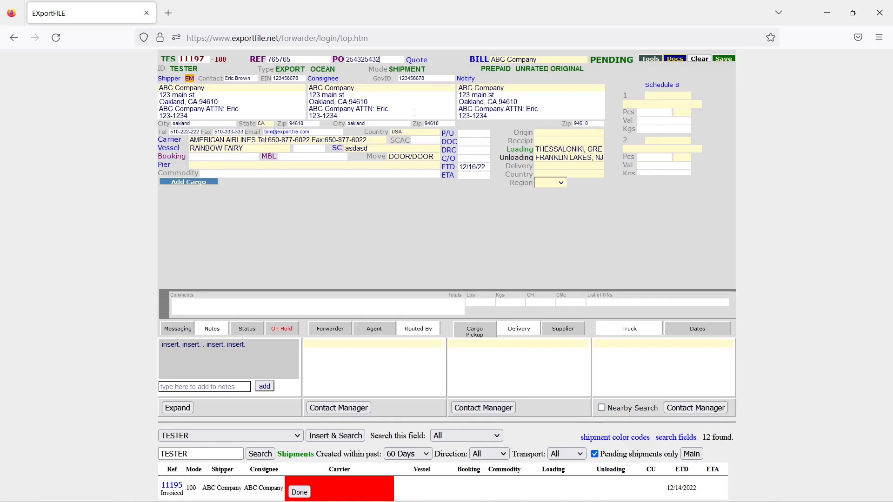
{"action": "left_click", "coordinate": [723, 58]}
{"action": "type", "text": "steel"}
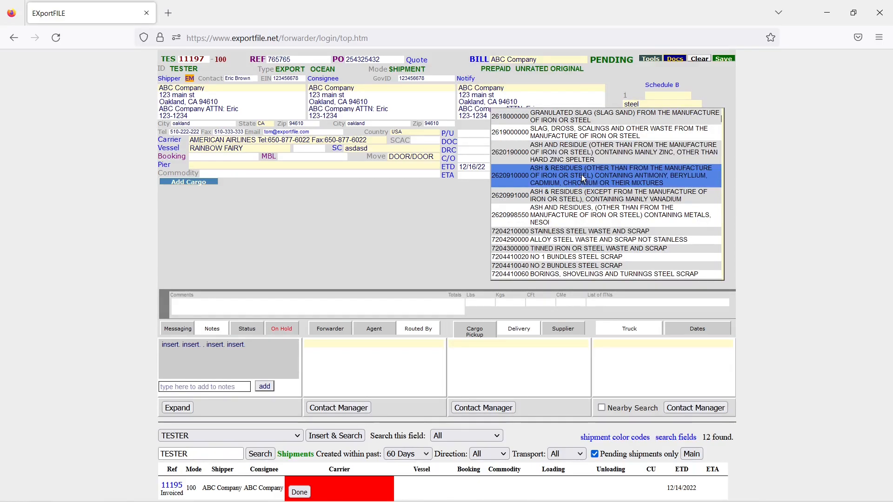
{"action": "scroll", "coordinate": [582, 175], "scroll_direction": "down", "scroll_amount": 5}
{"action": "scroll", "coordinate": [572, 223], "scroll_direction": "down", "scroll_amount": 5}
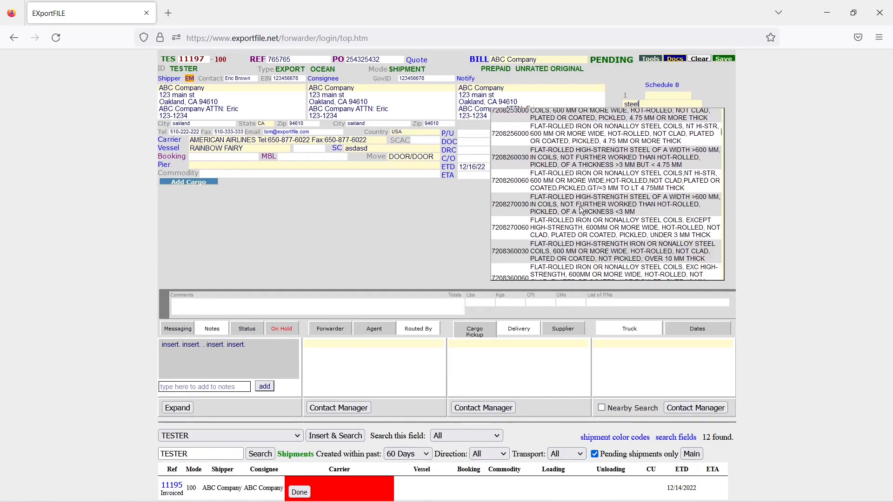
{"action": "scroll", "coordinate": [601, 169], "scroll_direction": "down", "scroll_amount": 3}
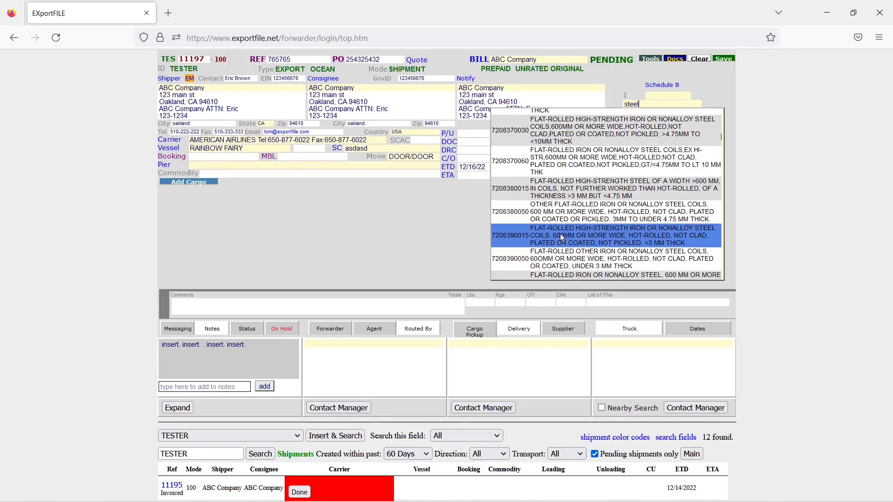
{"action": "left_click", "coordinate": [576, 163]}
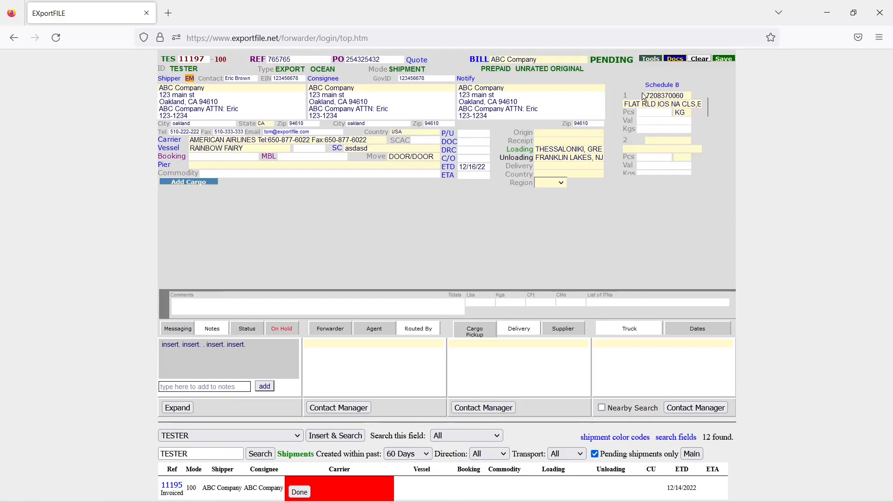
{"action": "left_click", "coordinate": [660, 140]}
{"action": "type", "text": "7208"}
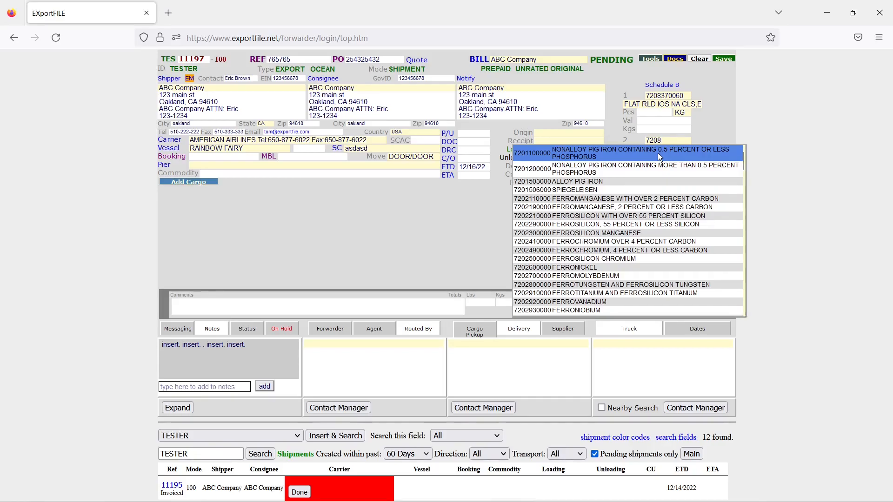
{"action": "type", "text": "370"}
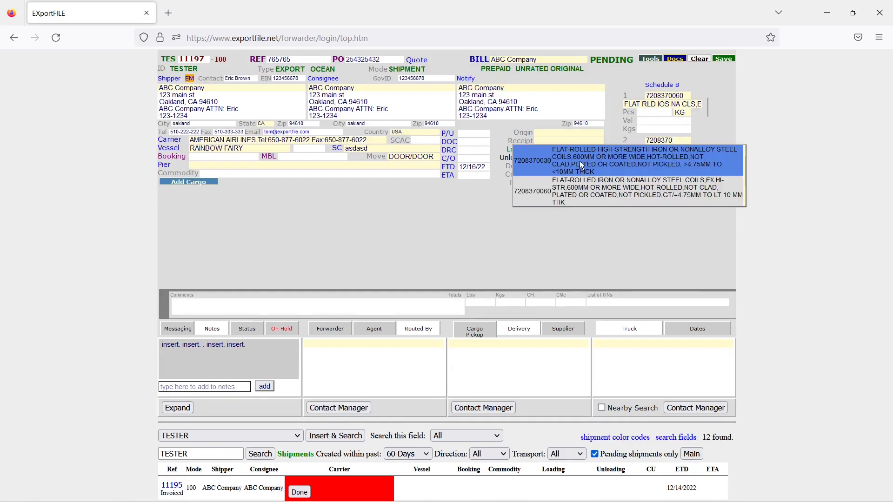
{"action": "key", "text": "BackSpace"}
{"action": "key", "text": "BackSpace"}
{"action": "key", "text": "BackSpace"}
{"action": "key", "text": "BackSpace"}
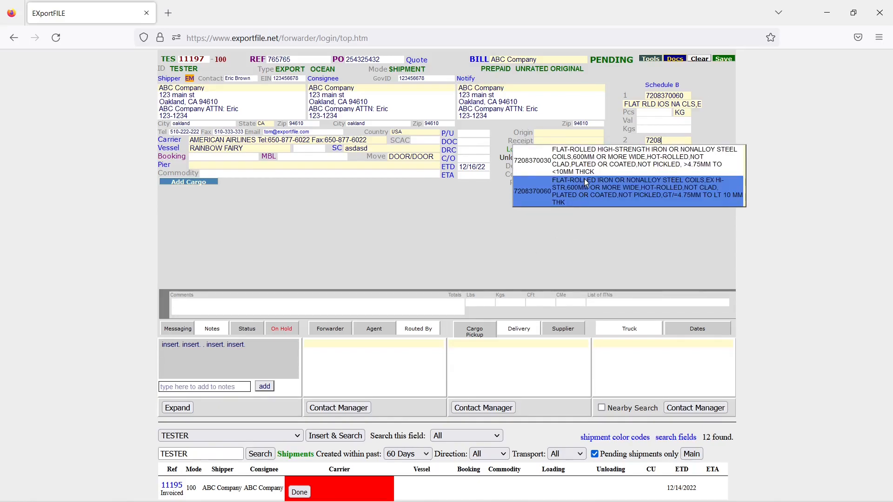
{"action": "scroll", "coordinate": [586, 232], "scroll_direction": "down", "scroll_amount": 5}
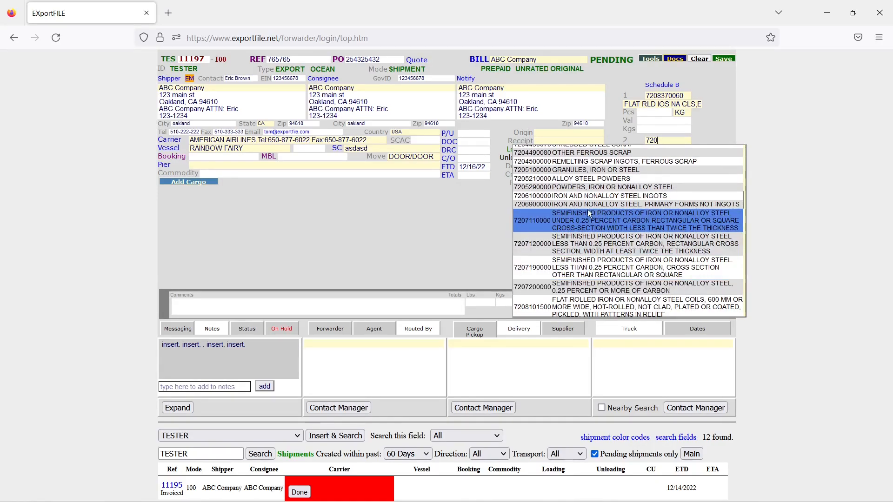
{"action": "left_click", "coordinate": [588, 195]}
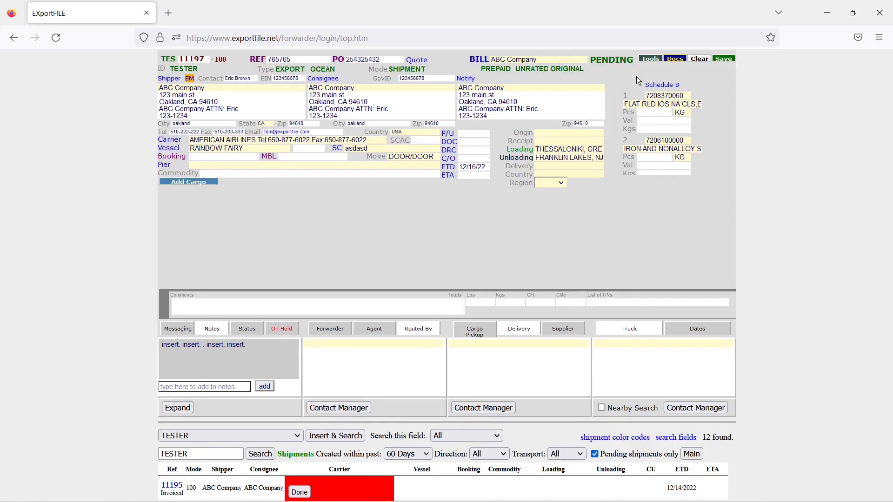
- Cycle the shipment's status through its options and back to PENDING
{"action": "left_click", "coordinate": [613, 62]}
{"action": "left_click", "coordinate": [611, 64]}
{"action": "left_click", "coordinate": [614, 63]}
{"action": "left_click", "coordinate": [615, 63]}
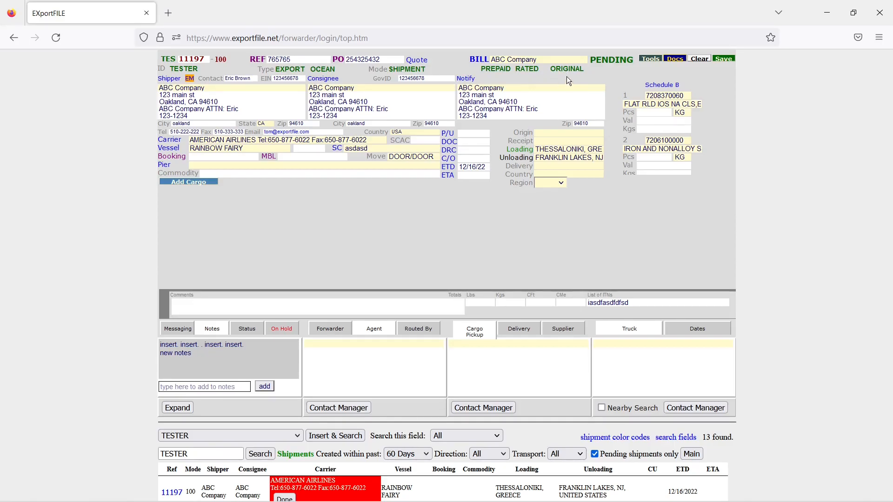
- Toggle through the bill's release, rating and payment options, leaving them at ORIGINAL, RATED and PREPAID
{"action": "left_click", "coordinate": [566, 72]}
{"action": "left_click", "coordinate": [568, 73]}
{"action": "left_click", "coordinate": [568, 73]}
{"action": "left_click", "coordinate": [529, 71]}
{"action": "left_click", "coordinate": [530, 73]}
{"action": "left_click", "coordinate": [492, 73]}
{"action": "left_click", "coordinate": [492, 72]}
- Reselect SHIPMENT as the mode, and try the EXPORT OTHER shipment type before returning to EXPORT OCEAN
{"action": "left_click", "coordinate": [395, 70]}
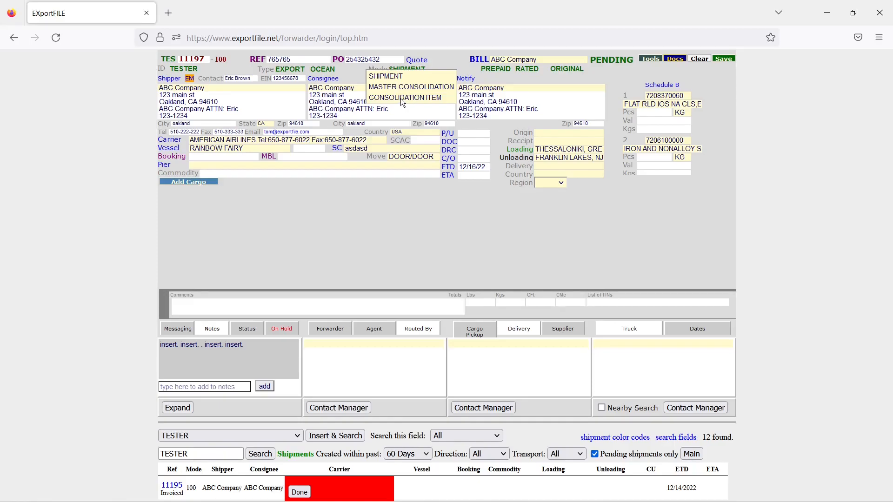
{"action": "left_click", "coordinate": [386, 80]}
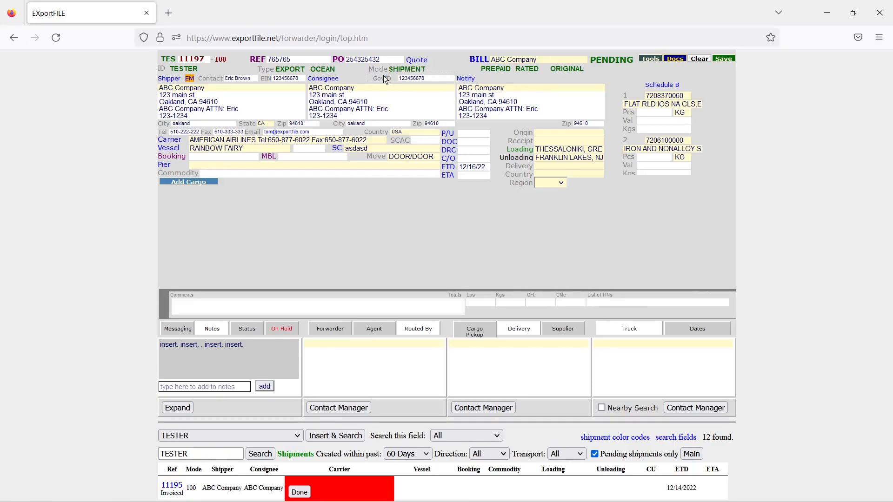
{"action": "left_click", "coordinate": [296, 71]}
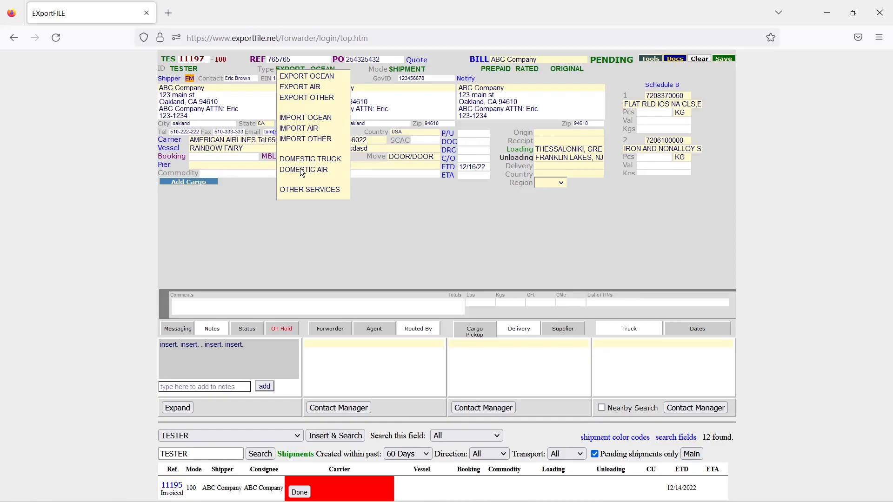
{"action": "left_click", "coordinate": [299, 102]}
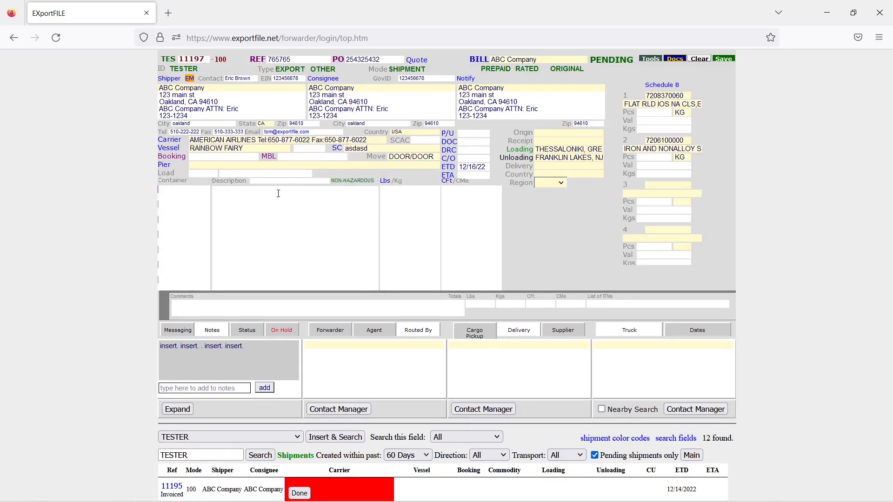
{"action": "left_click", "coordinate": [278, 222]}
{"action": "left_click", "coordinate": [303, 214]}
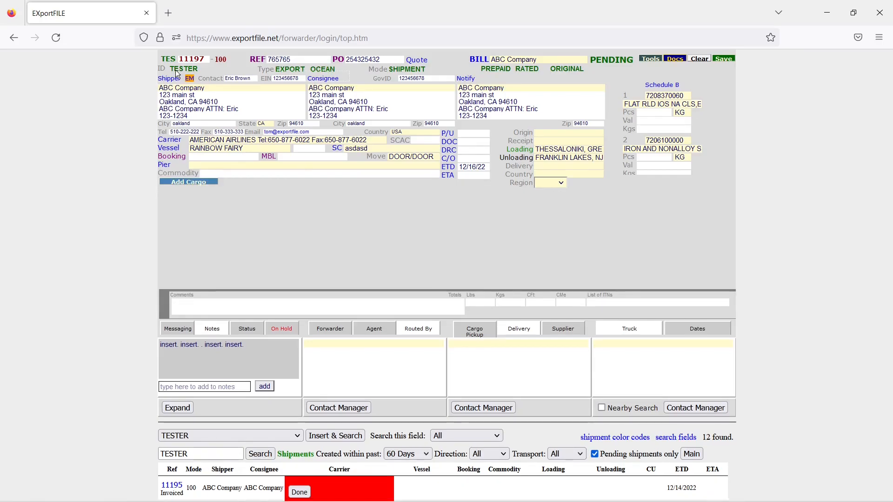
- View the available user IDs and shipment prefixes, reselecting TESTER as the ID and TES as the prefix
{"action": "left_click", "coordinate": [182, 70]}
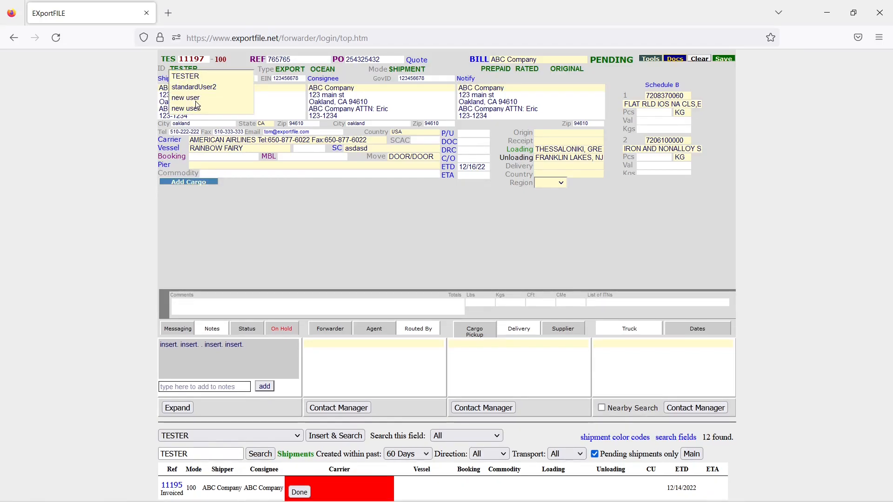
{"action": "left_click", "coordinate": [186, 75]}
{"action": "left_click", "coordinate": [165, 62]}
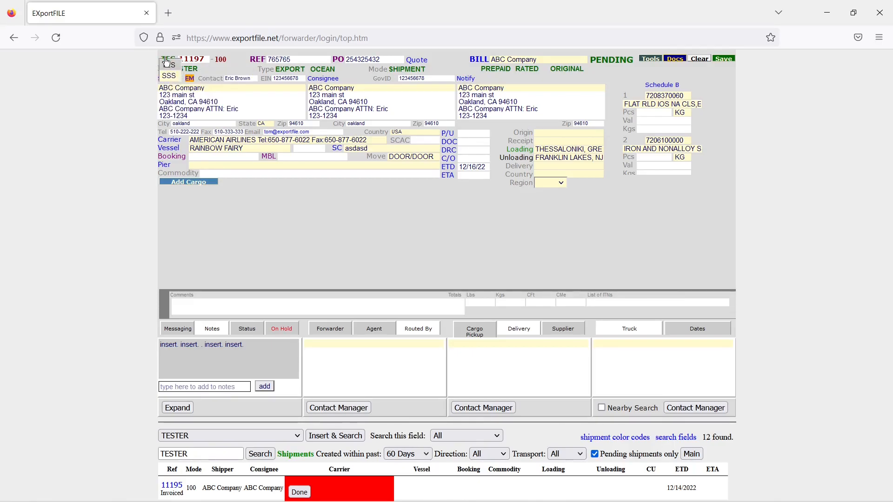
{"action": "left_click", "coordinate": [168, 66]}
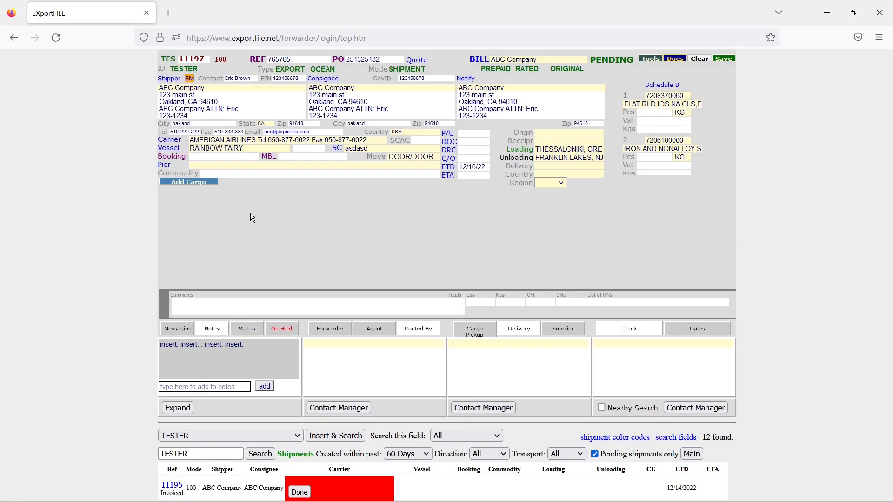
- Add one 40 STANDARD container to the shipment's cargo
{"action": "left_click", "coordinate": [182, 186]}
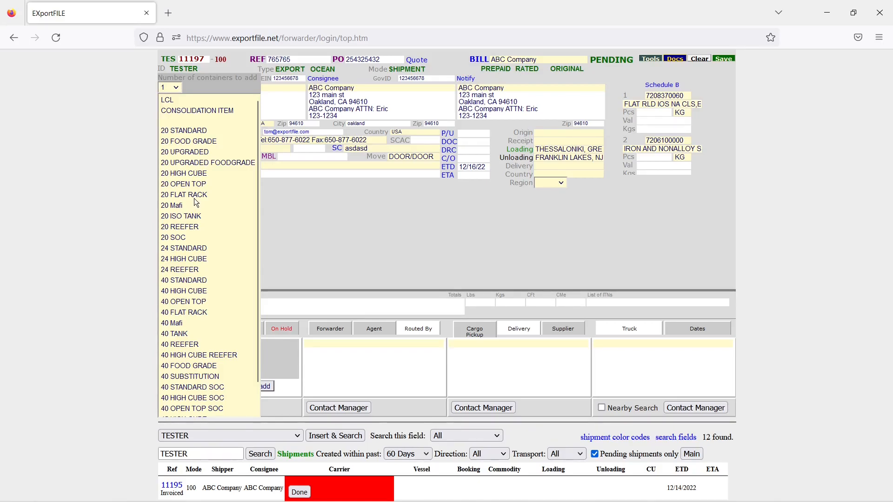
{"action": "left_click", "coordinate": [177, 88]}
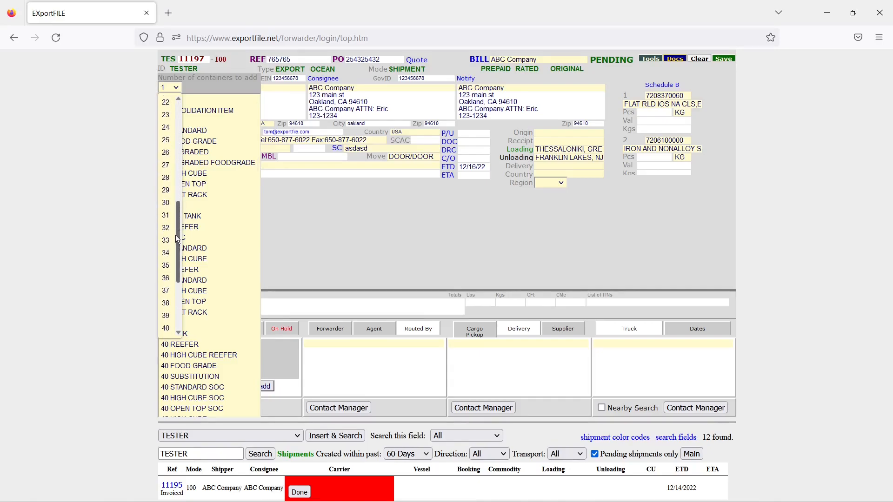
{"action": "left_click", "coordinate": [176, 88]}
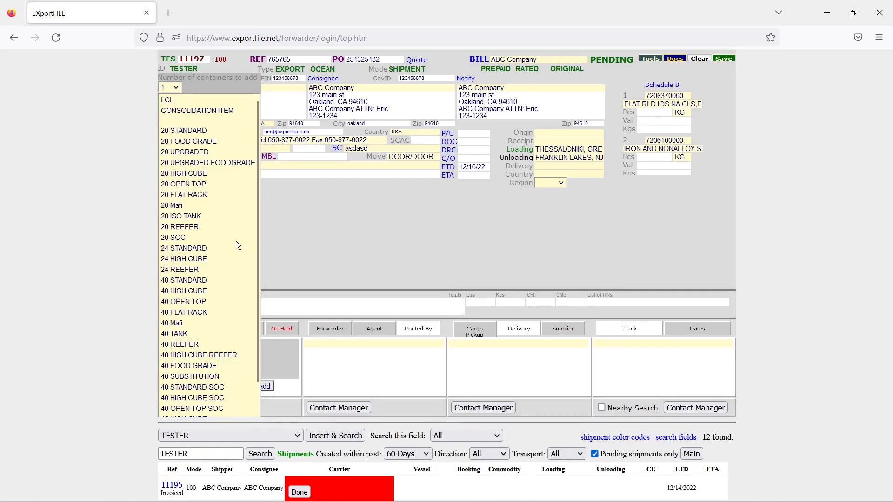
{"action": "left_click", "coordinate": [177, 281]}
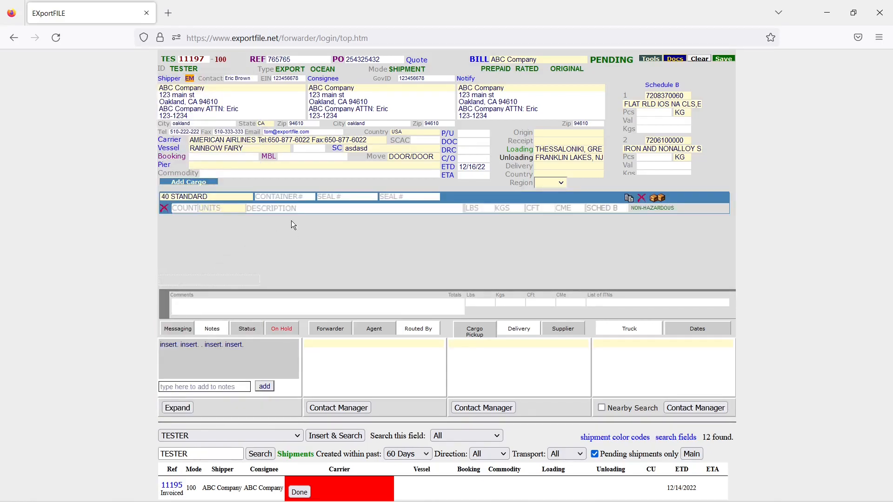
- Enter ABCD1234567 as the container number and seal123 as the first seal number
{"action": "left_click", "coordinate": [285, 195]}
{"action": "type", "text": "ABCD1234567"}
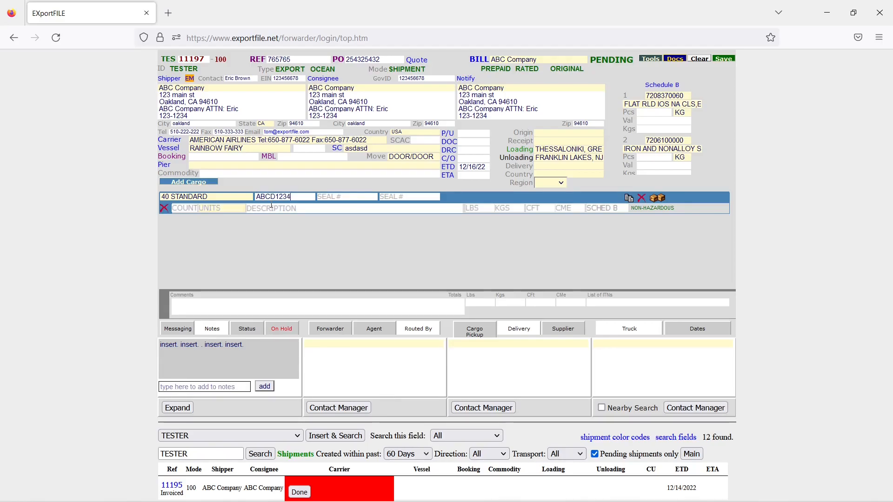
{"action": "left_click", "coordinate": [333, 197]}
{"action": "type", "text": "seas123"}
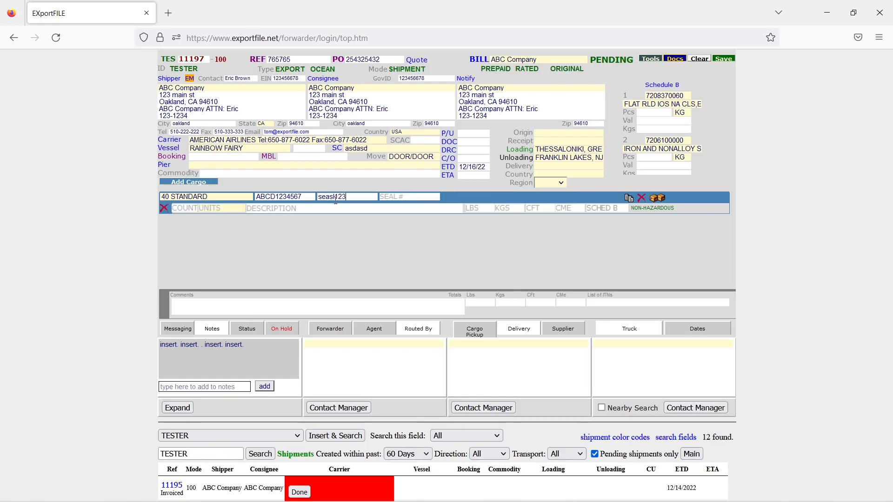
- Set the container's cargo line to a count of 100 with Cases as the units
{"action": "left_click", "coordinate": [184, 208]}
{"action": "type", "text": "100"}
{"action": "key", "text": "Tab"}
{"action": "type", "text": "ca"}
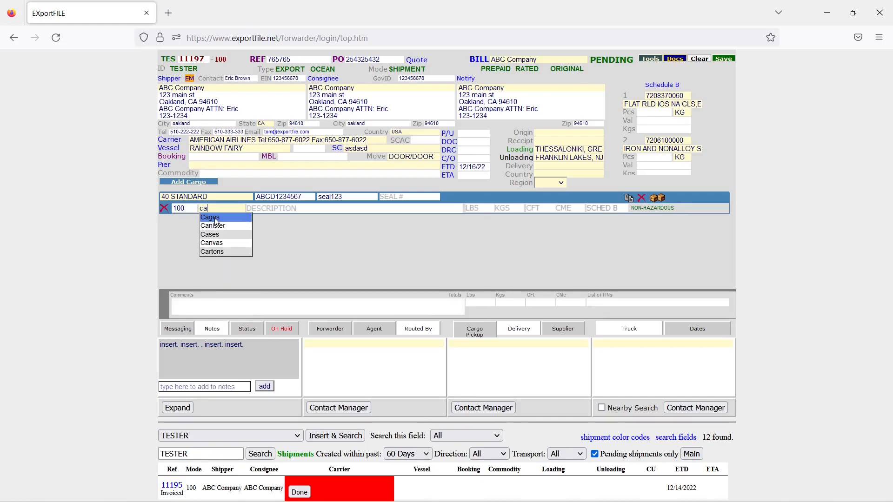
{"action": "left_click", "coordinate": [215, 235]}
{"action": "left_click", "coordinate": [284, 209]}
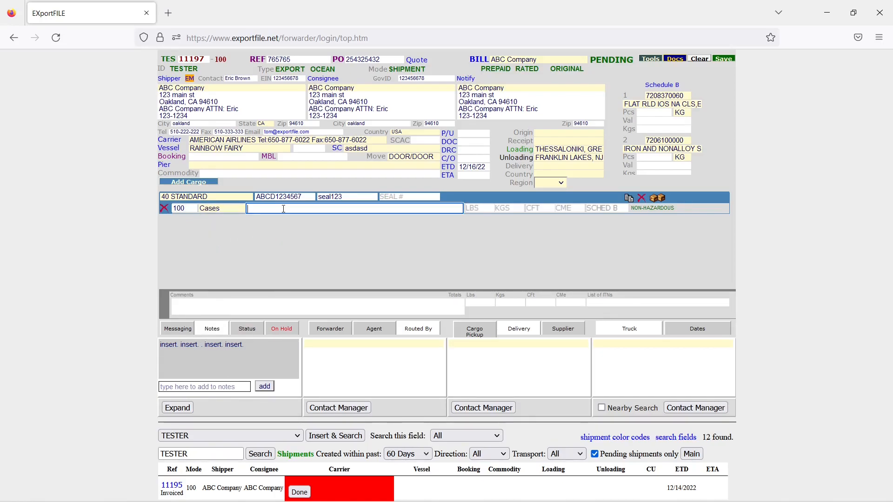
- Describe the container's cargo line as FAK, with a weight of 1234 lbs and a volume of 20 CFT
{"action": "type", "text": "FAK"}
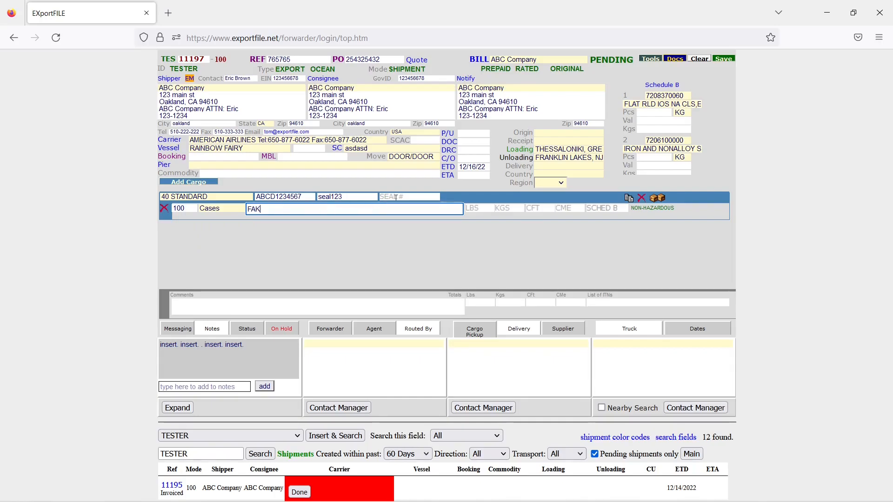
{"action": "left_click", "coordinate": [482, 208]}
{"action": "type", "text": "1234"}
{"action": "left_click", "coordinate": [542, 208]}
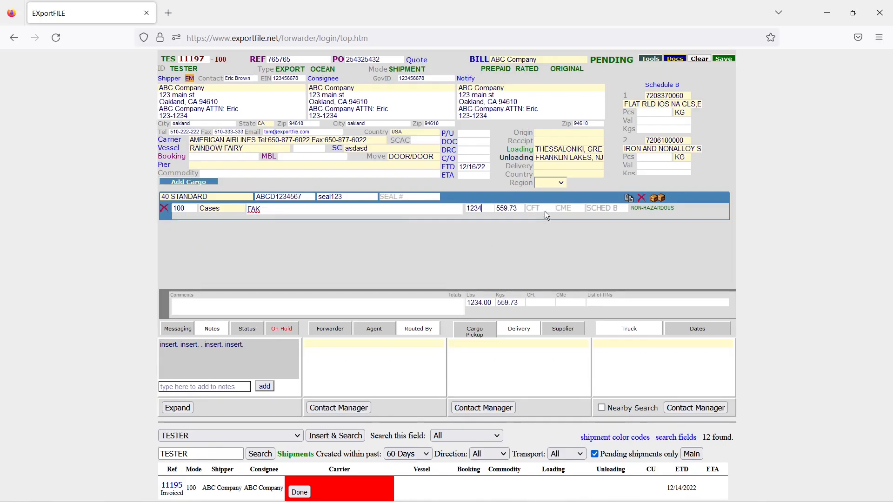
{"action": "type", "text": "20"}
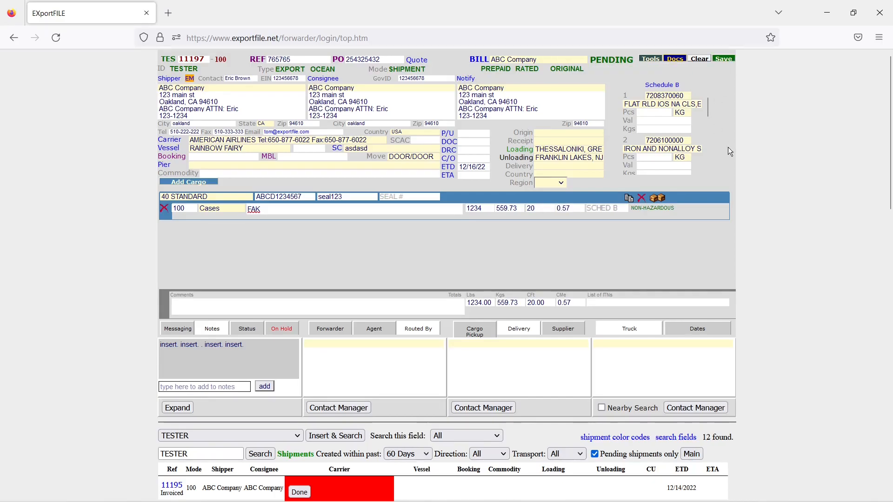
- Extend the FAK description with spaced lines reading asdfasdf, asdfasdf and asdfasdfjkh
{"action": "left_click", "coordinate": [311, 213]}
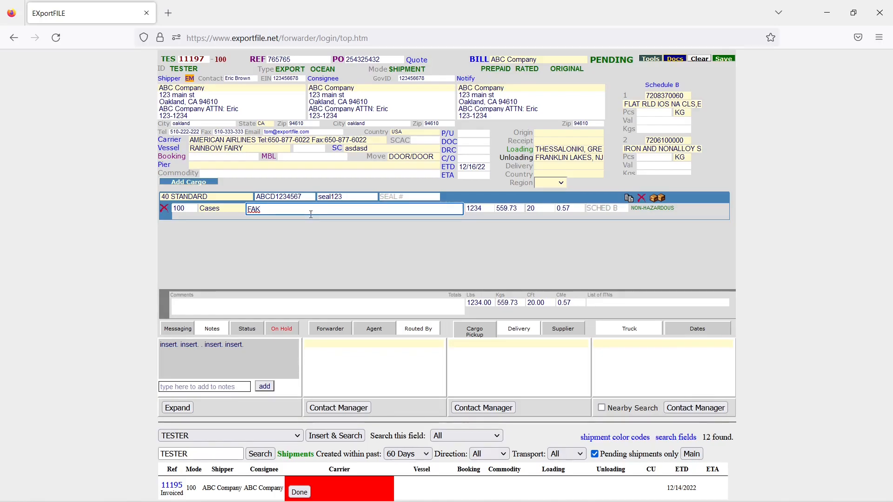
{"action": "key", "text": "Return"}
{"action": "key", "text": "Return"}
{"action": "type", "text": "asdfasdf"}
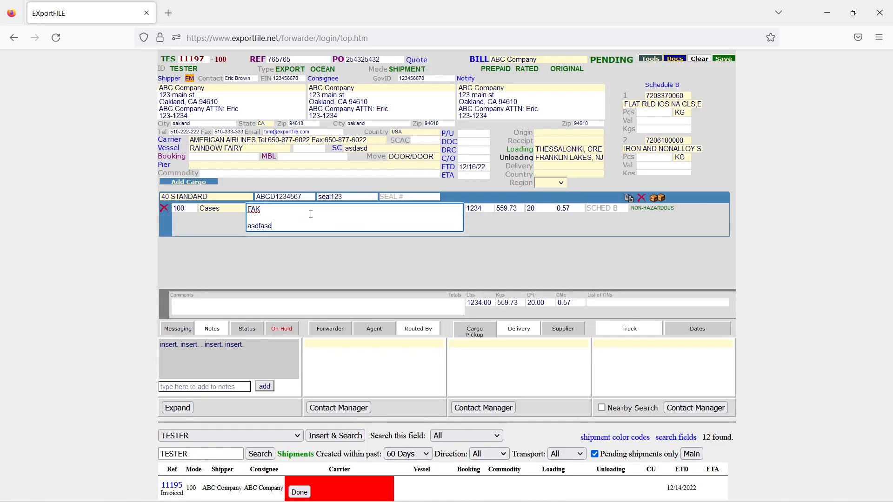
{"action": "key", "text": "Return"}
{"action": "key", "text": "Return"}
{"action": "type", "text": "asdfasdf"}
{"action": "key", "text": "Return"}
{"action": "key", "text": "Return"}
{"action": "type", "text": "asdfasdfjkh"}
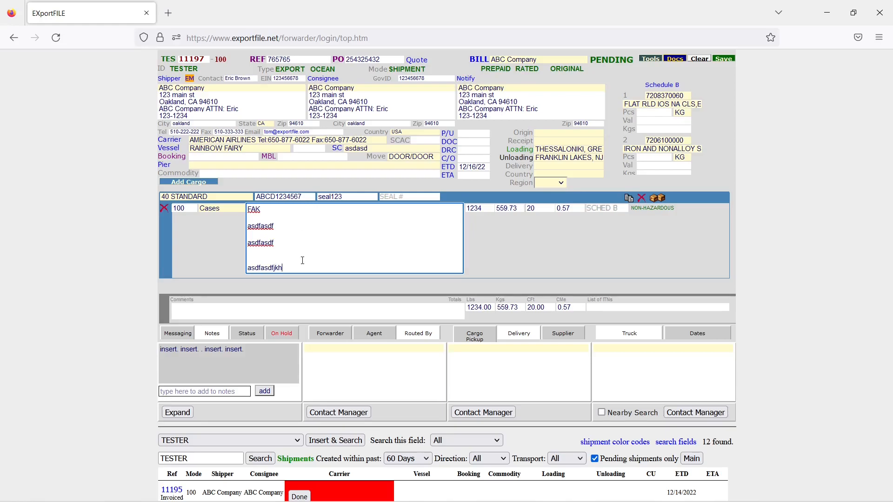
- Add three more cargo lines to the 40 STANDARD container and one 20 STANDARD container to the shipment
{"action": "left_click", "coordinate": [658, 200]}
{"action": "left_click", "coordinate": [658, 200]}
{"action": "left_click", "coordinate": [658, 200]}
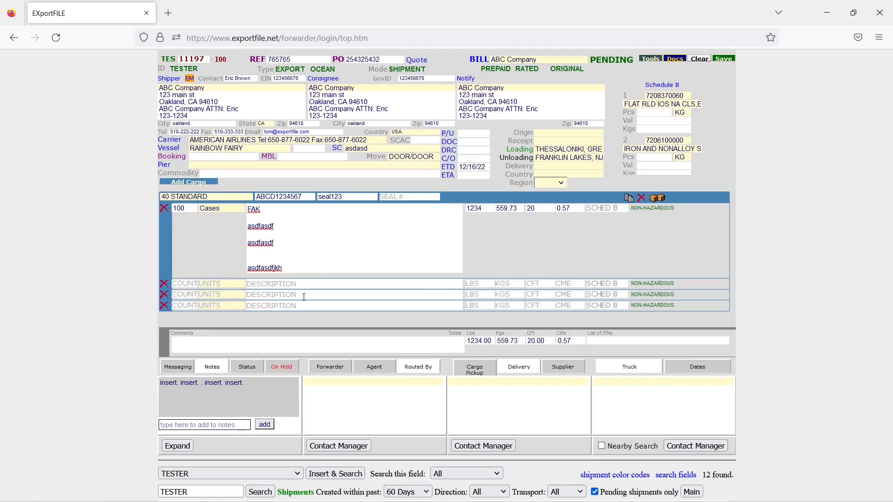
{"action": "left_click_drag", "start_coordinate": [270, 243], "coordinate": [243, 226]}
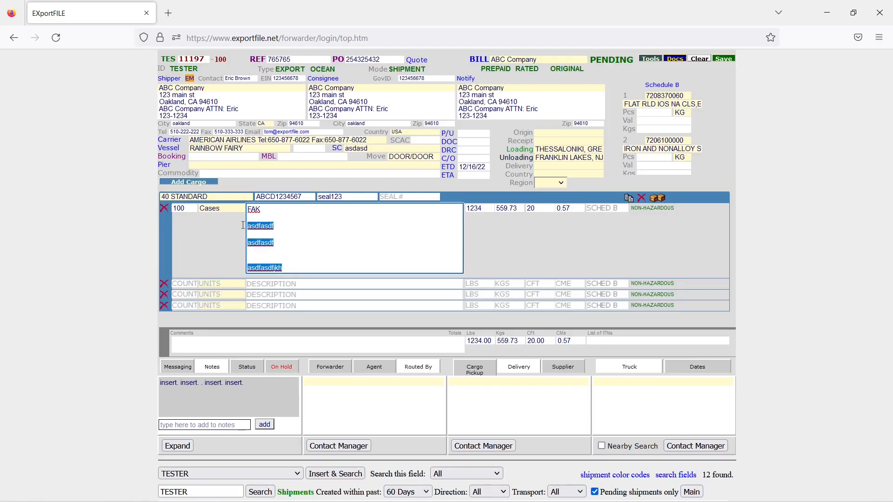
{"action": "left_click", "coordinate": [220, 243]}
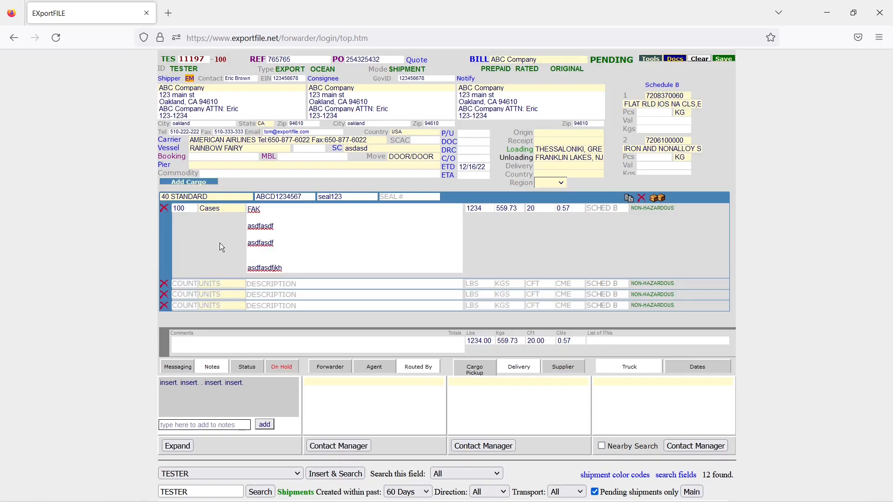
{"action": "left_click", "coordinate": [196, 188]}
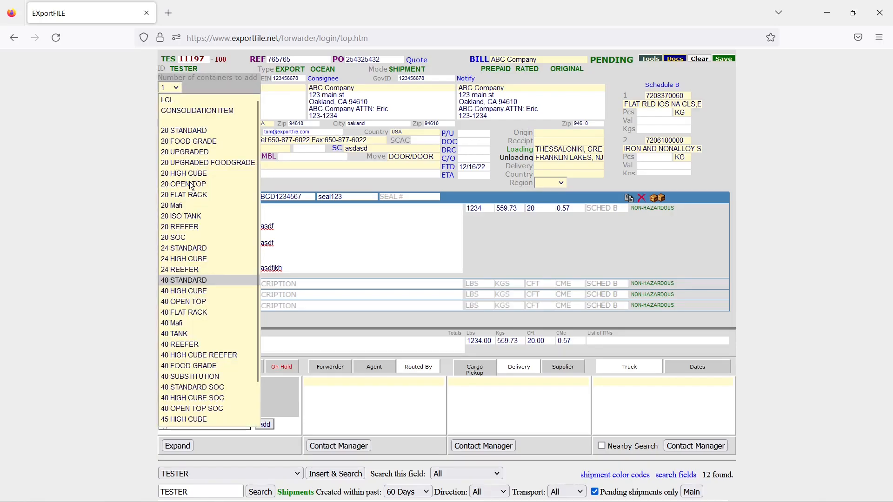
{"action": "left_click", "coordinate": [184, 132]}
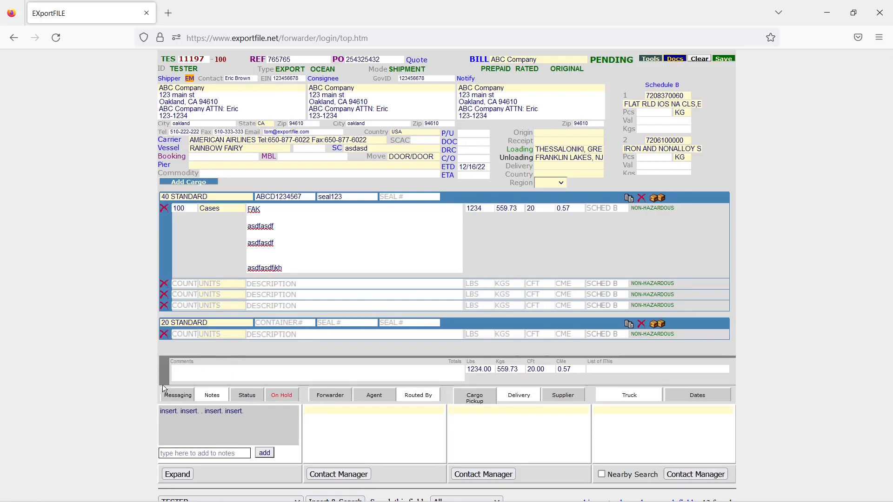
- View the shipment's messaging log in its expanded form and close it
{"action": "left_click", "coordinate": [179, 395]}
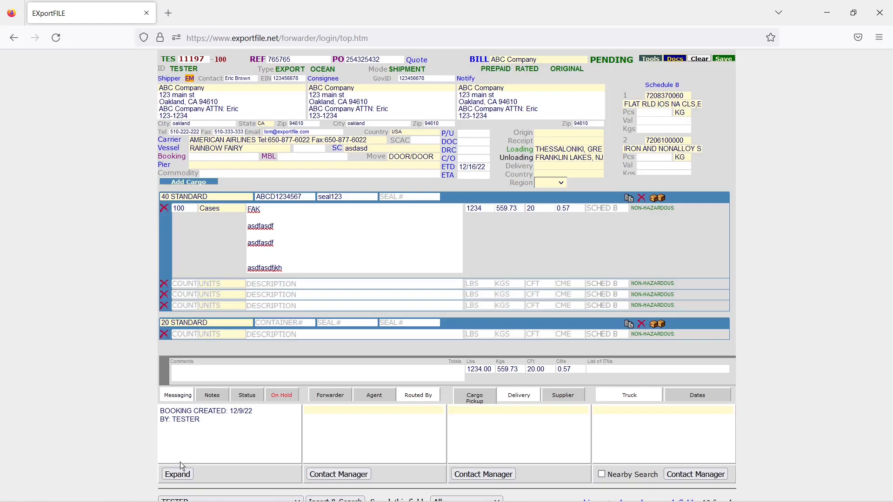
{"action": "left_click", "coordinate": [177, 476]}
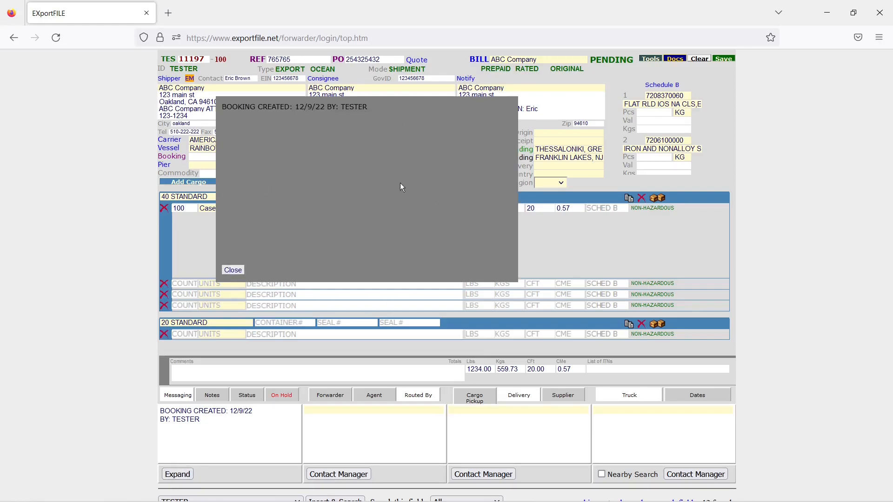
{"action": "left_click", "coordinate": [233, 270]}
- Add the entry "new notes" to the shipment's notes
{"action": "left_click", "coordinate": [216, 401]}
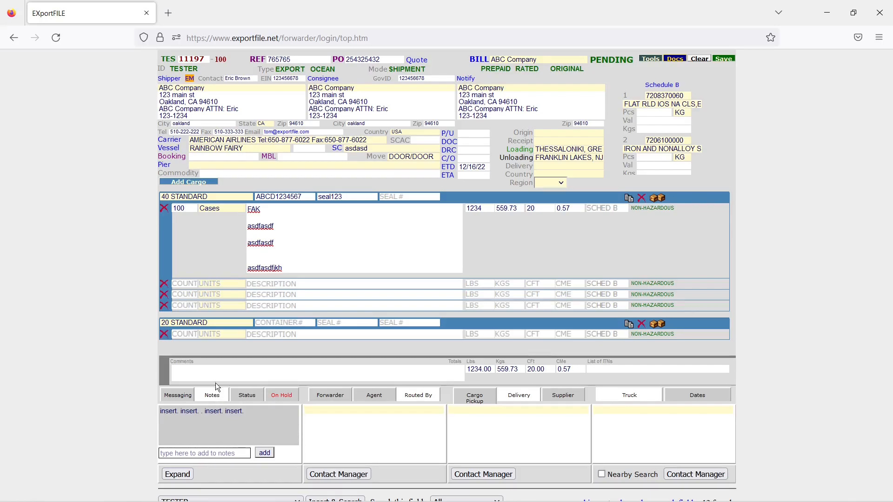
{"action": "type", "text": "new notes"}
{"action": "left_click", "coordinate": [265, 453]}
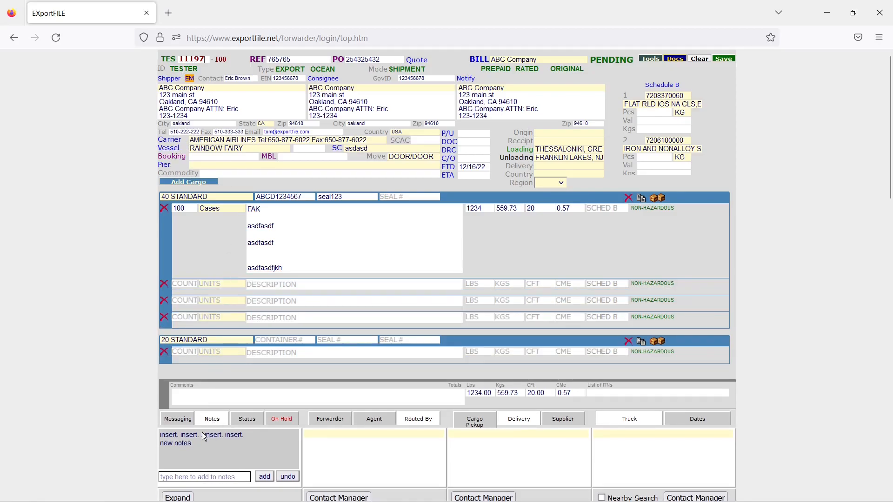
{"action": "left_click", "coordinate": [183, 438]}
- Check the shipment's status notes, mark the shipment as released and put it back on hold
{"action": "scroll", "coordinate": [217, 434], "scroll_direction": "down", "scroll_amount": 2}
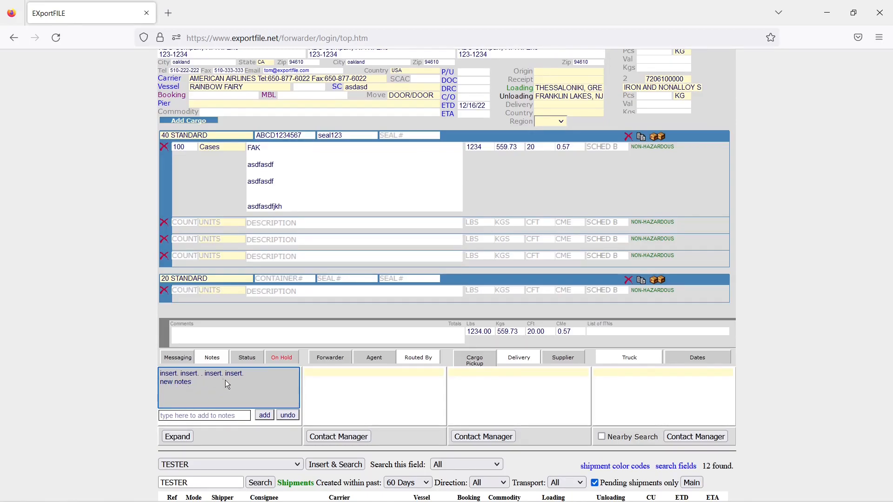
{"action": "left_click", "coordinate": [241, 361]}
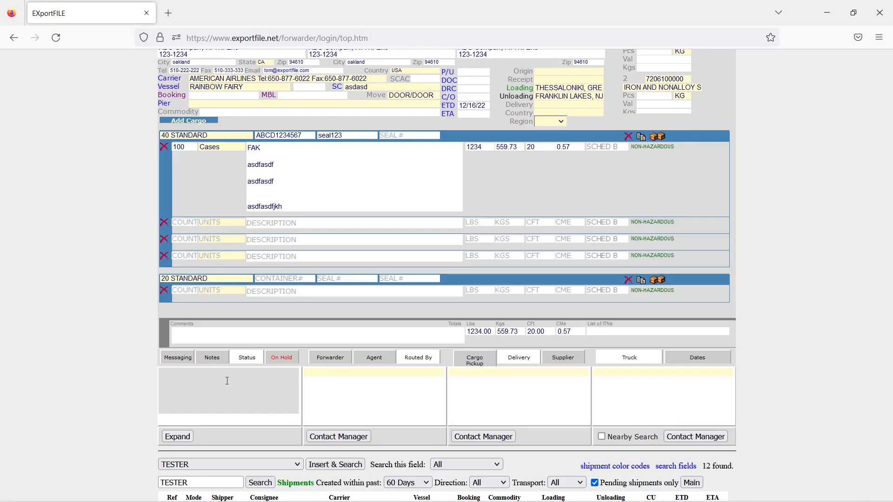
{"action": "left_click", "coordinate": [282, 359]}
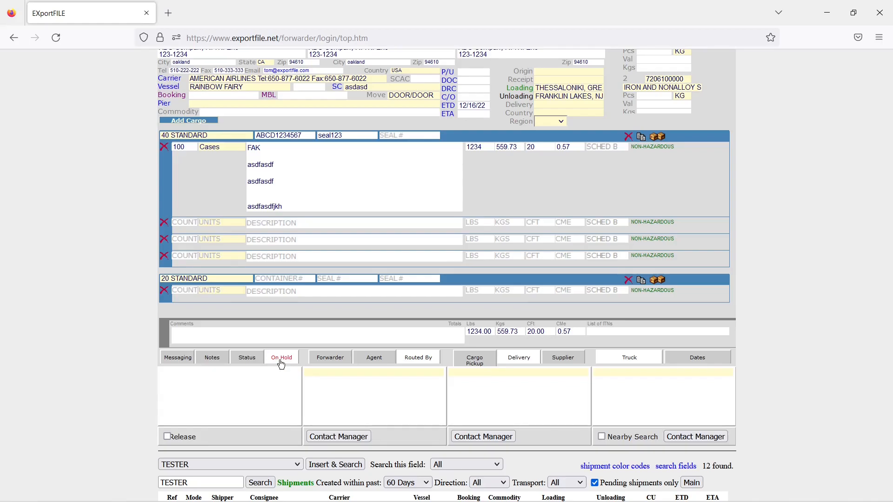
{"action": "left_click", "coordinate": [167, 438]}
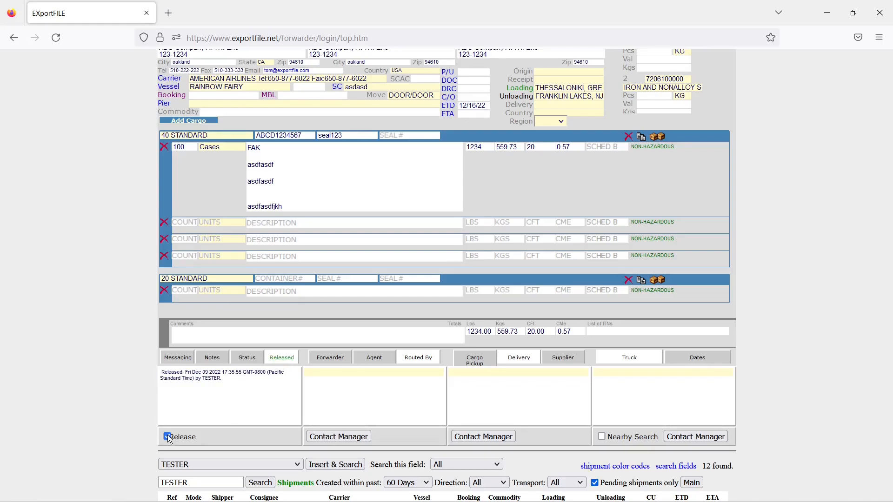
{"action": "left_click", "coordinate": [167, 438]}
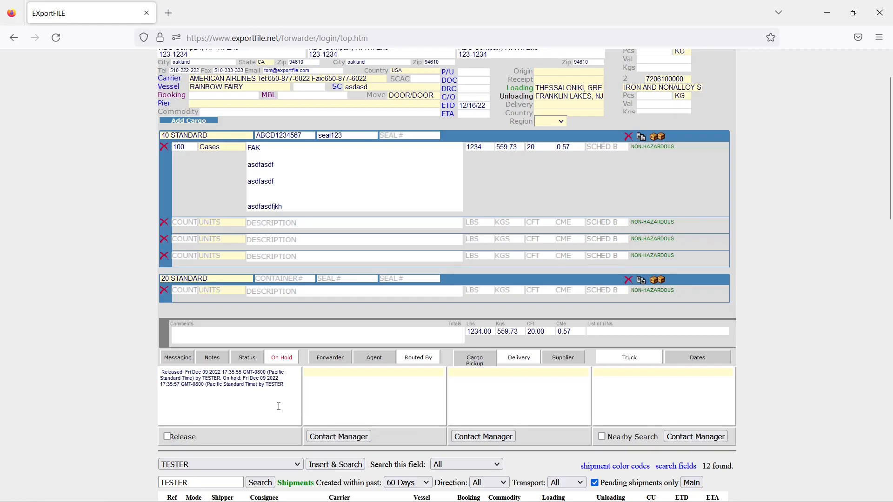
- View the shipment's Agent, Forwarder and Routed By contact entries
{"action": "left_click", "coordinate": [372, 359]}
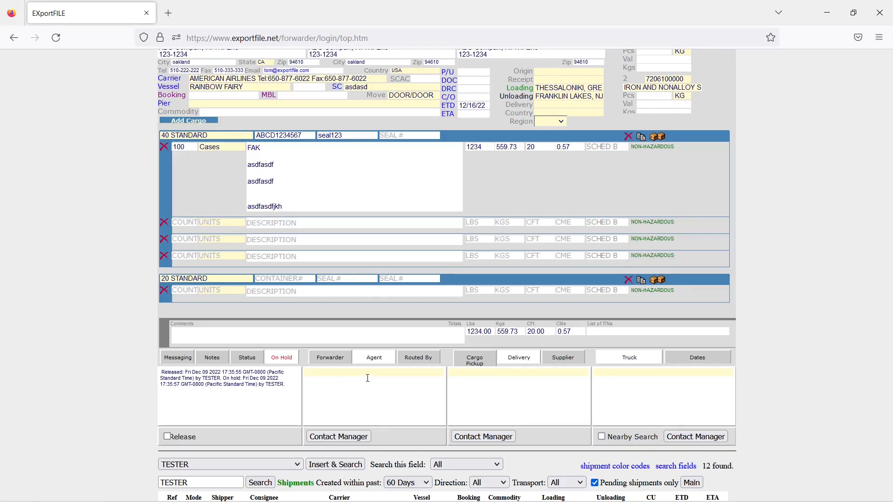
{"action": "left_click", "coordinate": [320, 359]}
{"action": "left_click", "coordinate": [413, 361]}
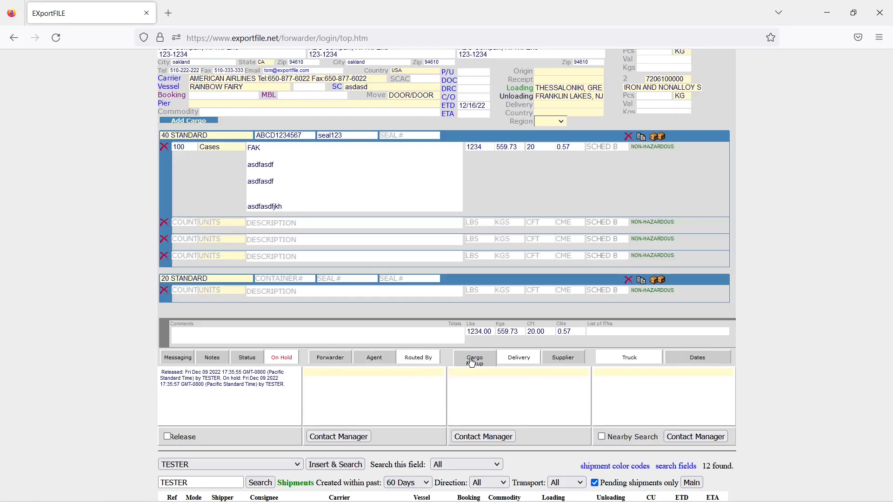
- Look through the Cargo Pickup and Delivery entries and set ABC TRUCKING as the shipment's supplier
{"action": "left_click", "coordinate": [472, 363]}
{"action": "left_click", "coordinate": [518, 361]}
{"action": "left_click", "coordinate": [564, 364]}
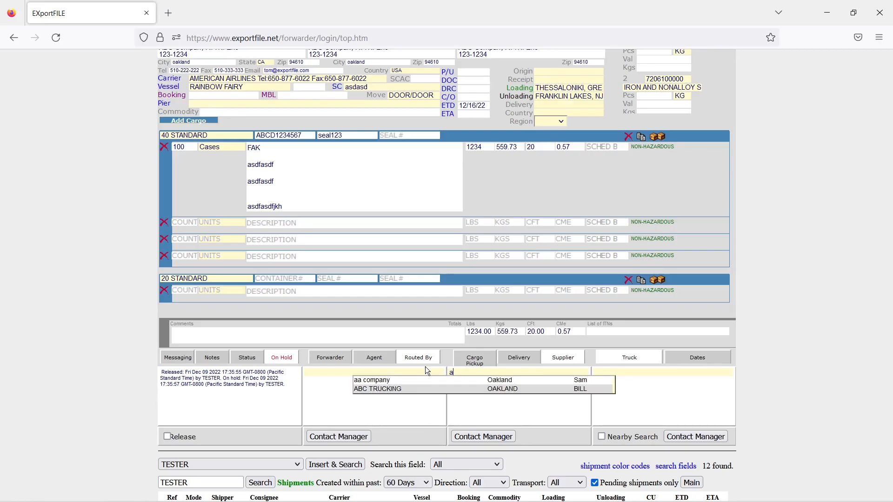
{"action": "left_click", "coordinate": [420, 391]}
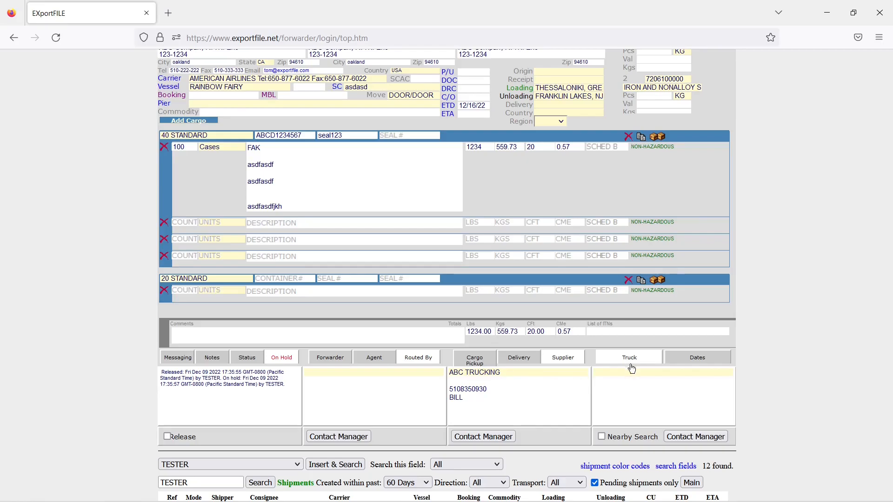
- Set the shipment's EPU date to 12/15/22
{"action": "left_click", "coordinate": [691, 362]}
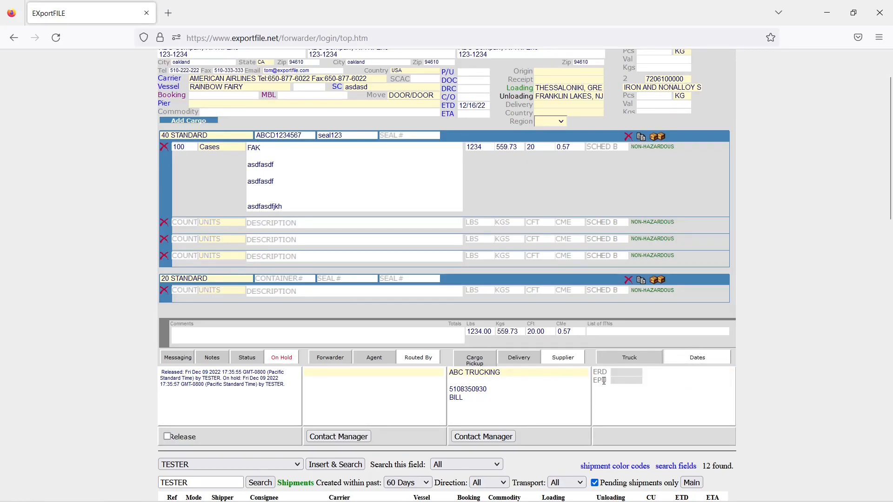
{"action": "left_click", "coordinate": [618, 373]}
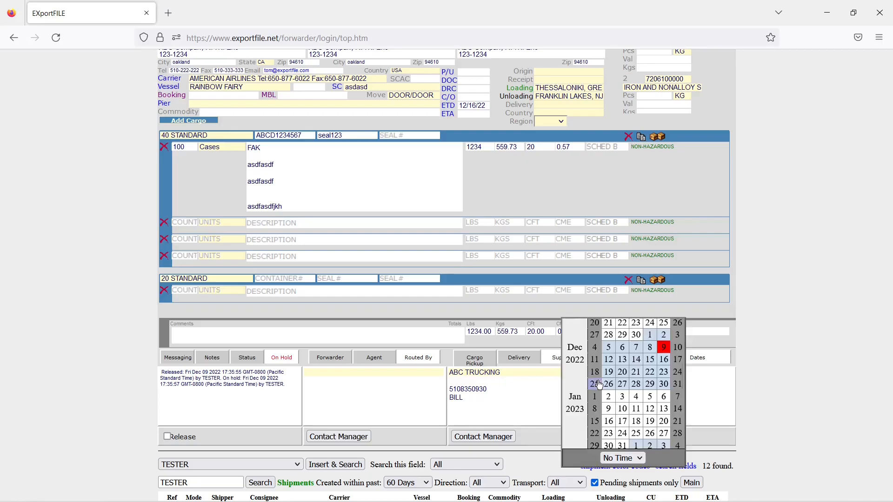
{"action": "left_click", "coordinate": [650, 360]}
- Fill in the shipment comments with two "comments" lines and two "asdfasdf" lines separated by blank lines
{"action": "left_click", "coordinate": [366, 332]}
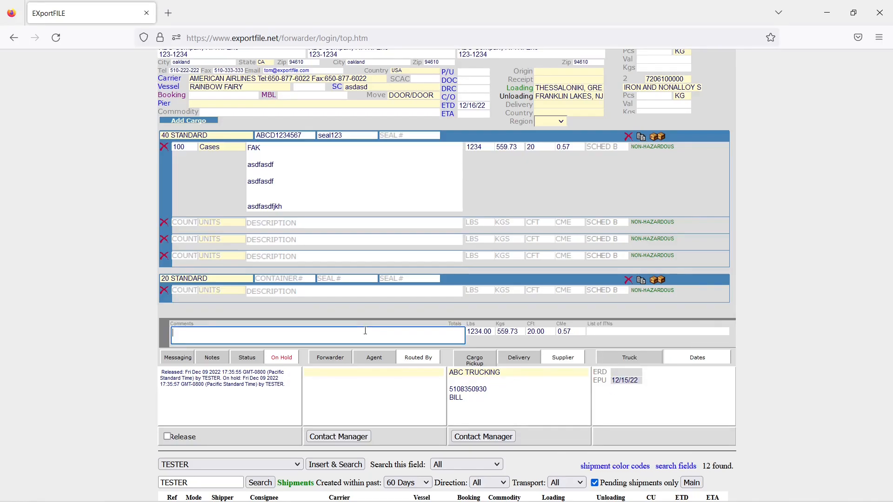
{"action": "type", "text": "comments"}
{"action": "key", "text": "Return"}
{"action": "type", "text": "comments"}
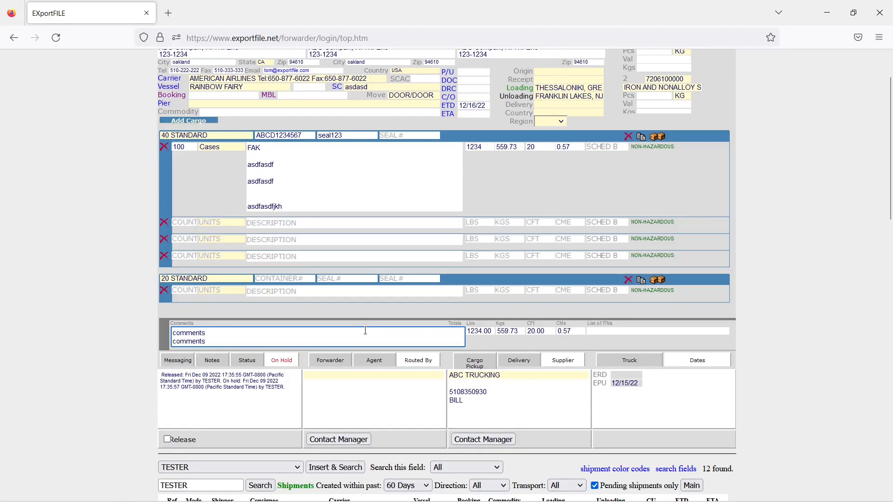
{"action": "key", "text": "Return"}
{"action": "key", "text": "Return"}
{"action": "type", "text": "asdfasdf"}
{"action": "key", "text": "Return"}
{"action": "key", "text": "Return"}
{"action": "key", "text": "Return"}
{"action": "type", "text": "asdfasdf"}
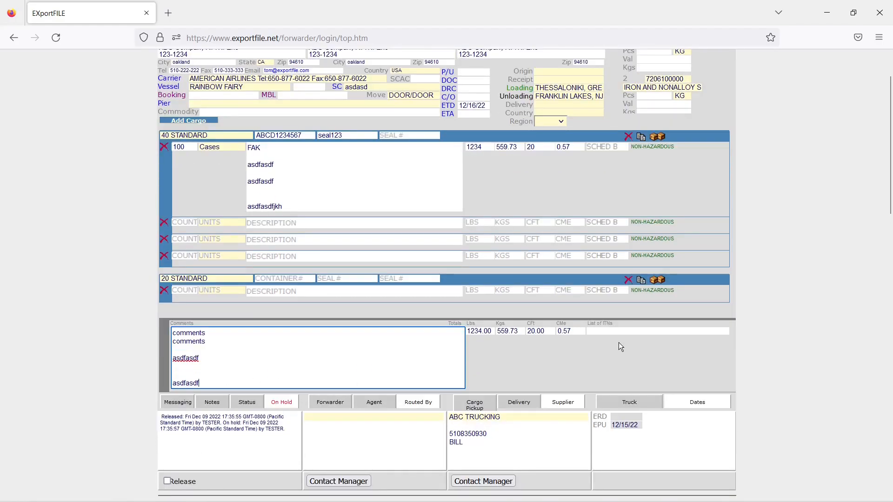
- Enter iasdfasdfdfsd in the shipment's list of ITNs
{"action": "left_click", "coordinate": [617, 332]}
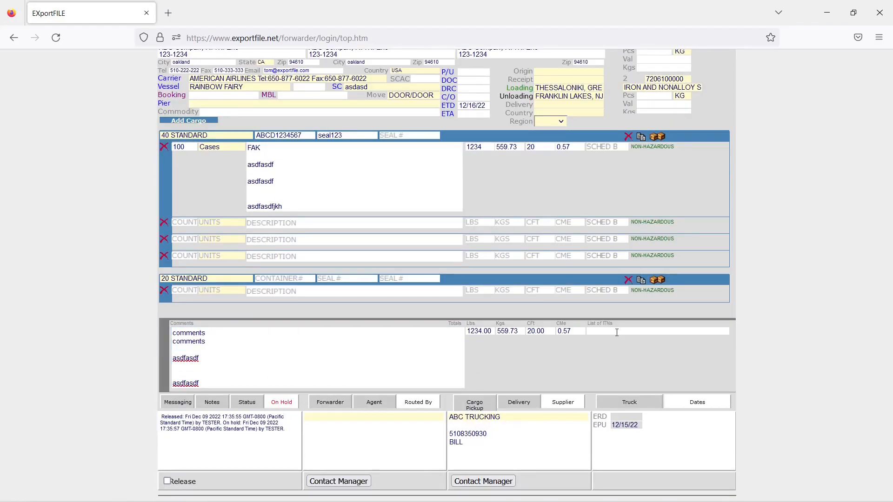
{"action": "type", "text": "iasdfasdfasd"}
{"action": "key", "text": "BackSpace"}
{"action": "key", "text": "BackSpace"}
{"action": "type", "text": "dfsd"}
{"action": "scroll", "coordinate": [609, 239], "scroll_direction": "up", "scroll_amount": 3}
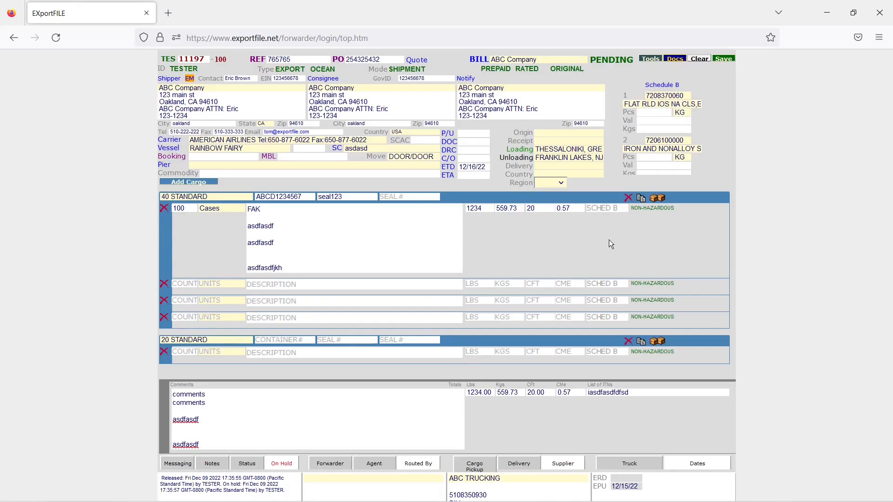